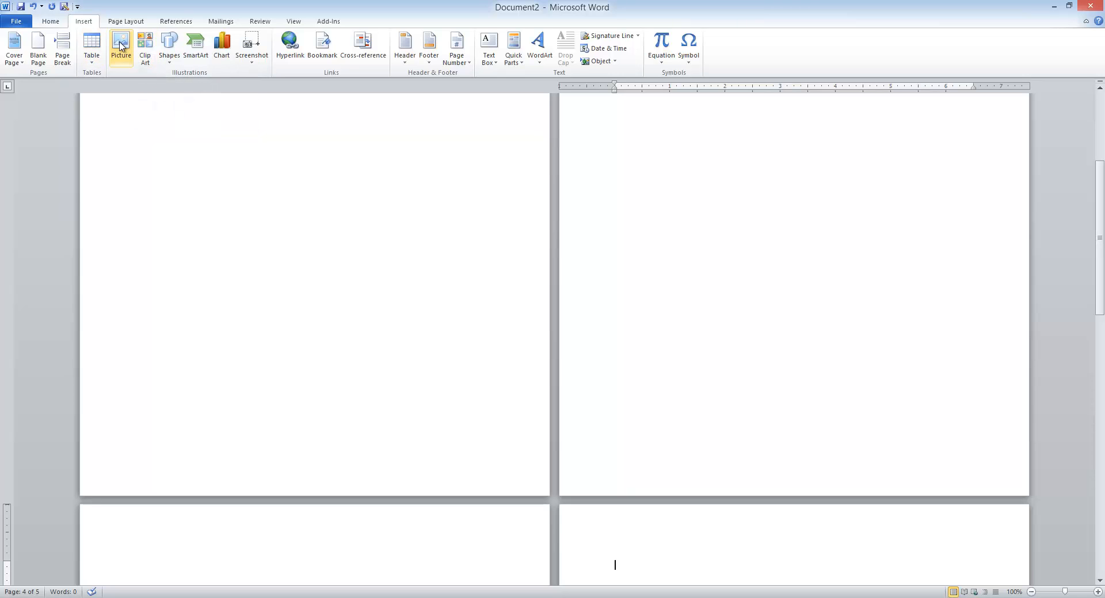
Step: Search the clip art collection for "dog", including Office.com content
{"action": "left_click", "coordinate": [120, 51]}
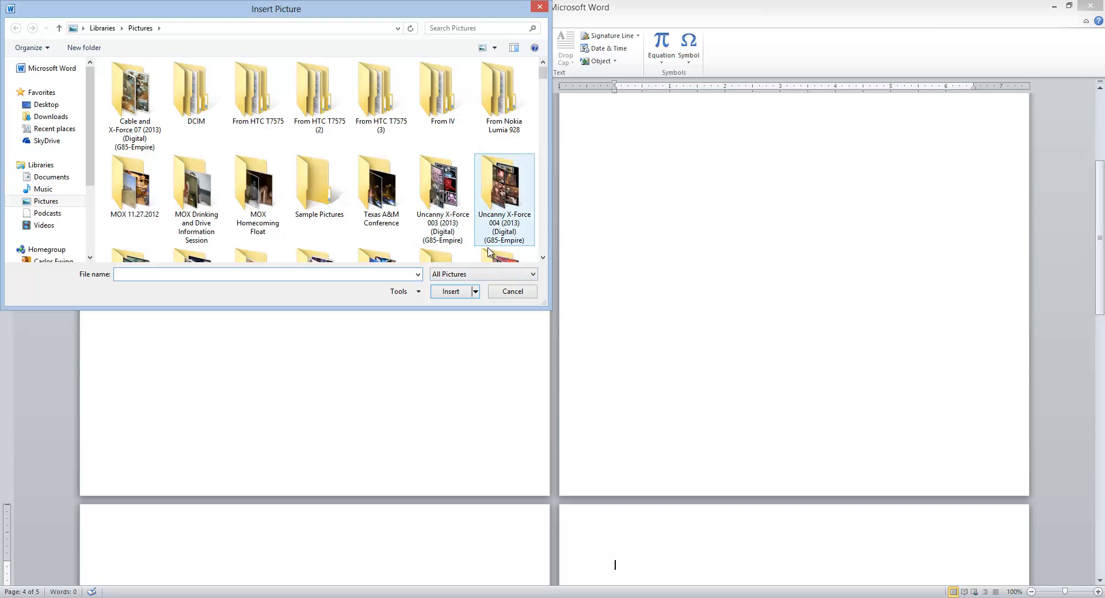
{"action": "left_click", "coordinate": [500, 292]}
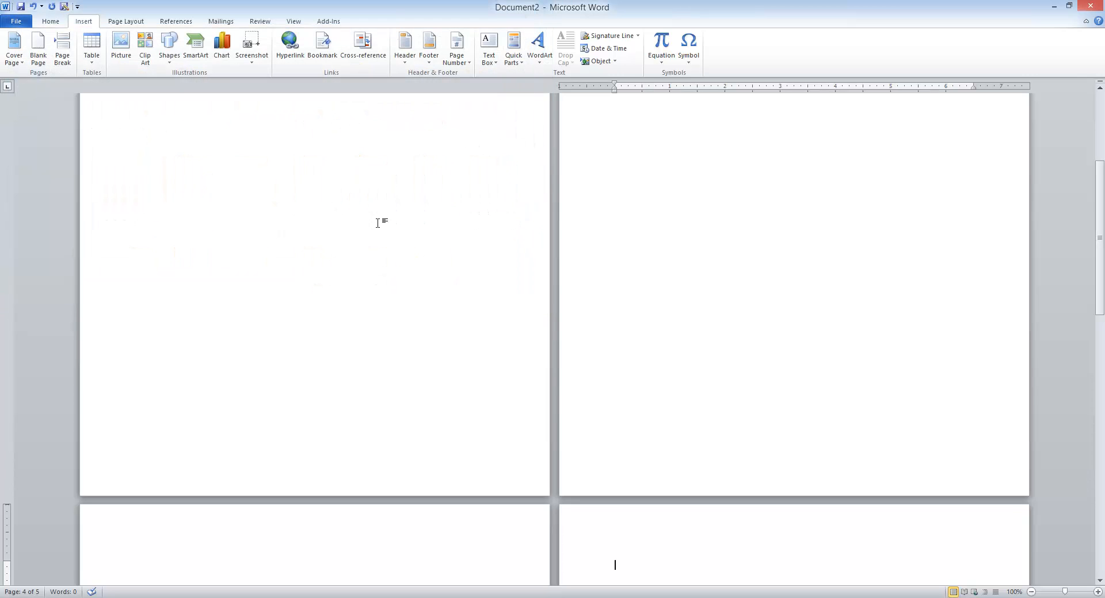
{"action": "left_click", "coordinate": [145, 59]}
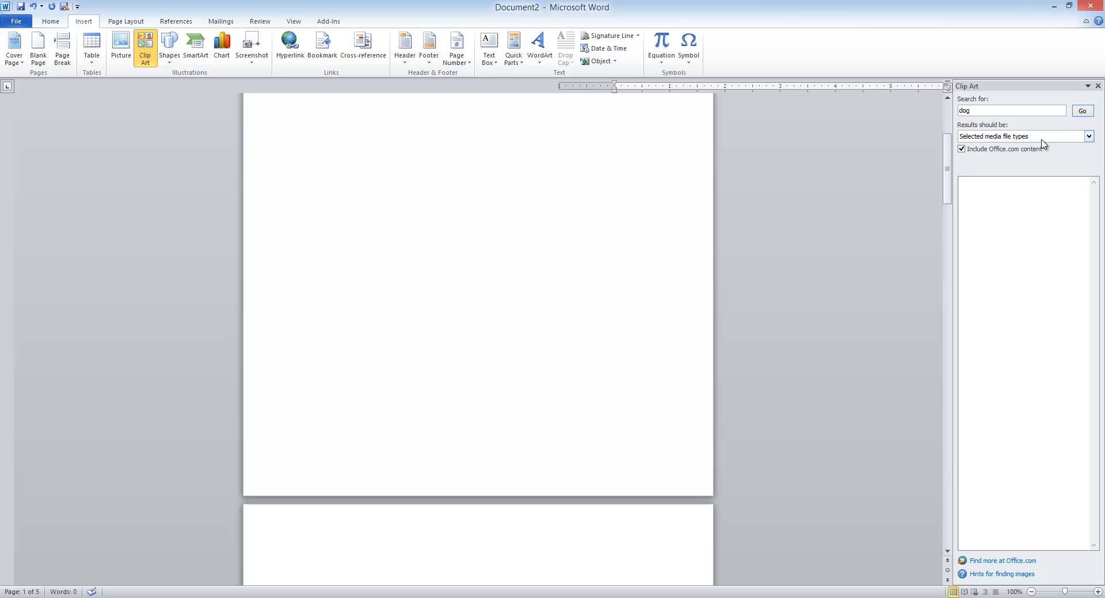
{"action": "left_click", "coordinate": [1084, 113]}
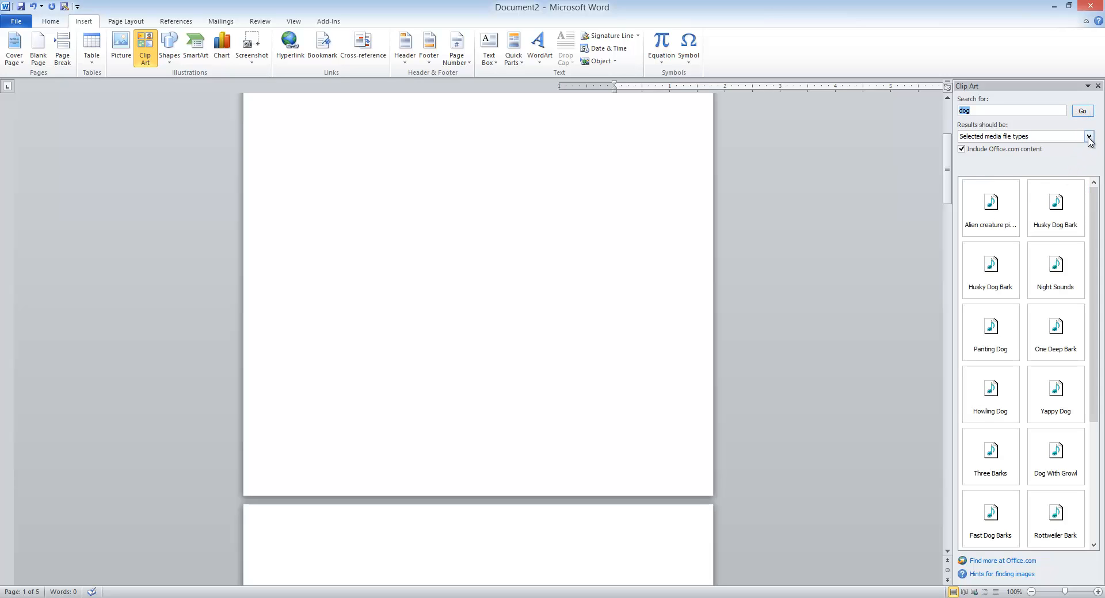
Step: Restrict the clip art results to illustrations and photographs, and run the "dog" search again
{"action": "left_click", "coordinate": [1089, 137]}
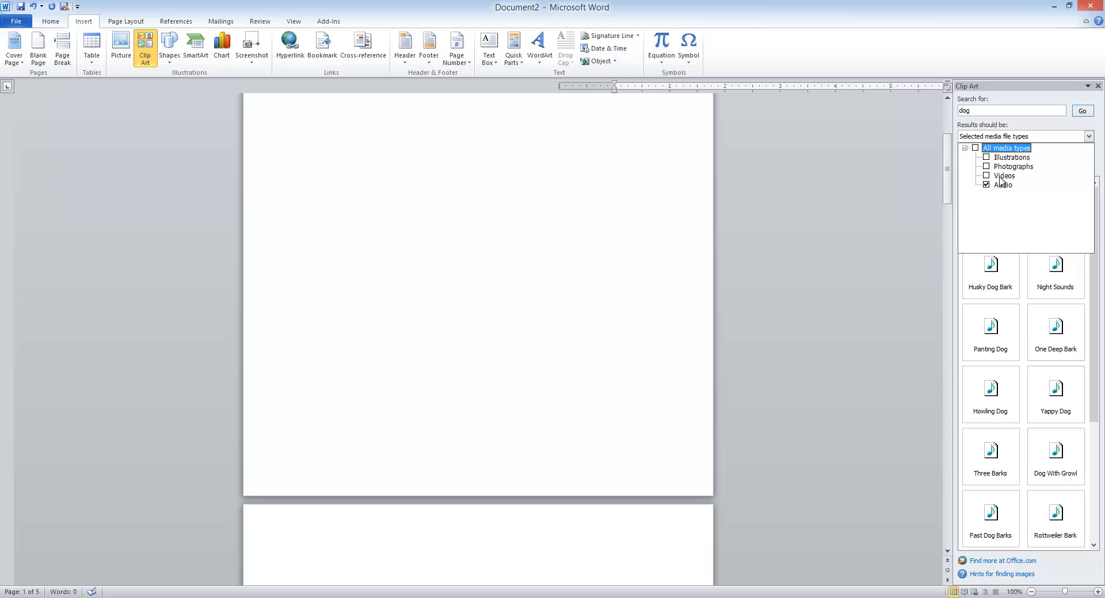
{"action": "left_click", "coordinate": [976, 148]}
{"action": "left_click", "coordinate": [987, 185]}
{"action": "left_click", "coordinate": [987, 176]}
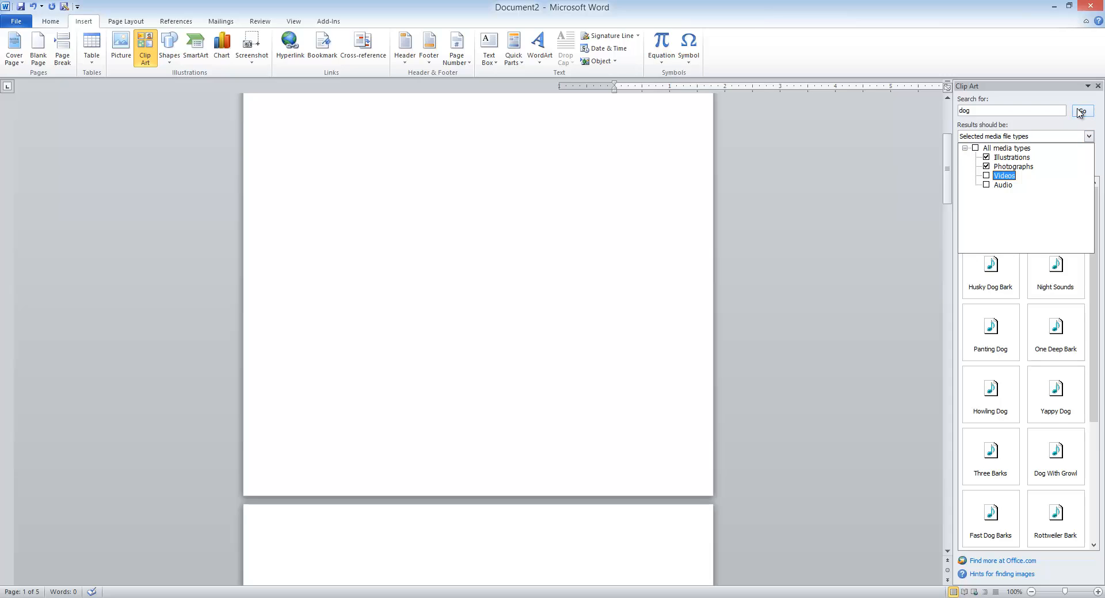
{"action": "left_click", "coordinate": [1079, 112]}
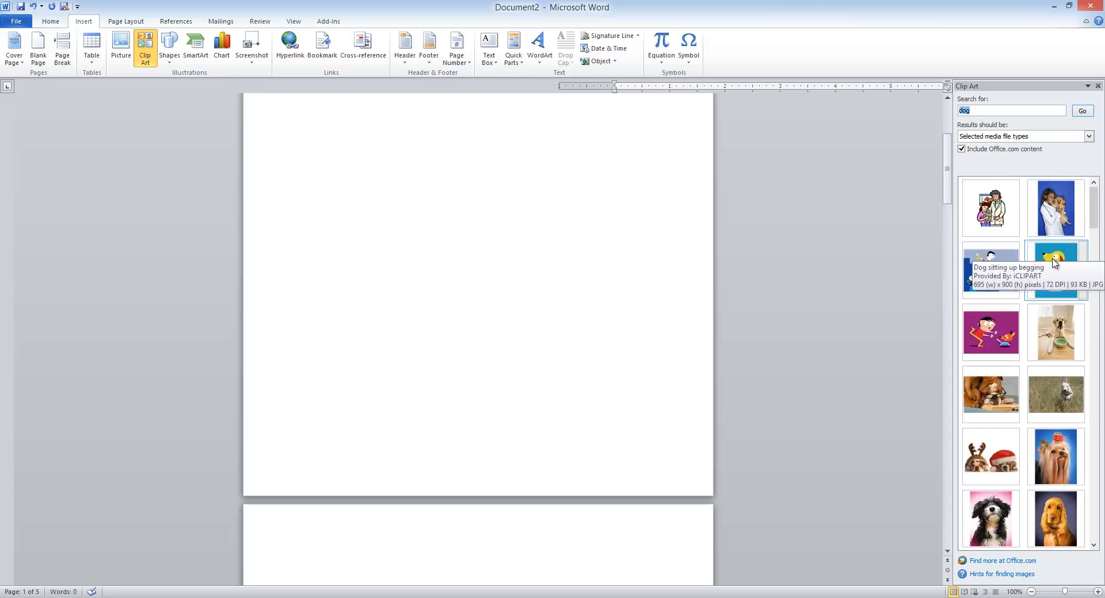
Step: Insert the begging cartoon dog illustration and the photo of the dog with a green bowl into the document
{"action": "left_click", "coordinate": [1054, 263]}
{"action": "left_click", "coordinate": [1054, 311]}
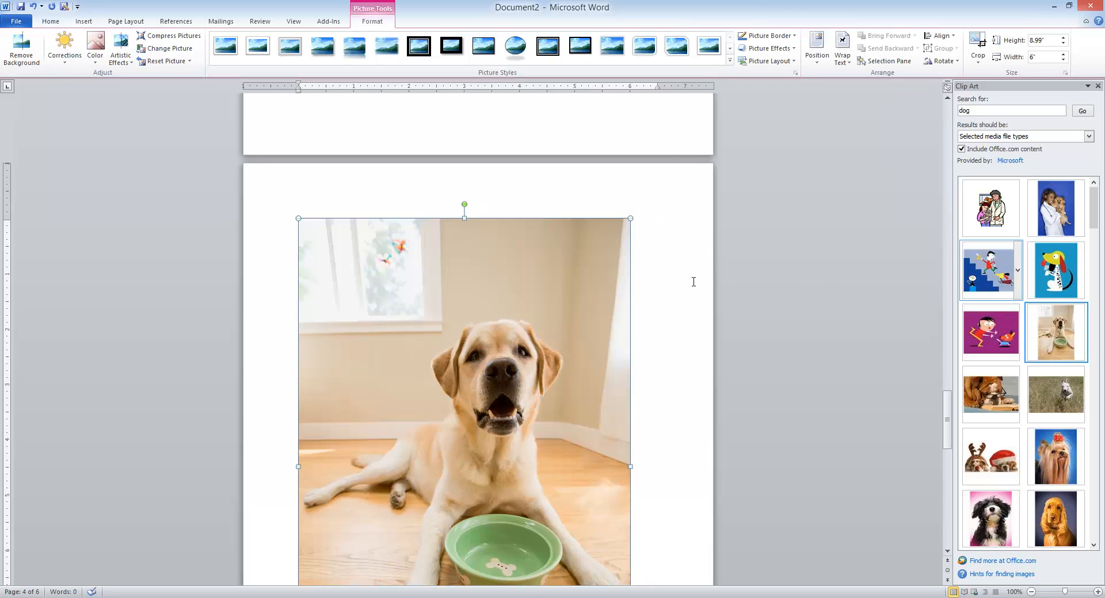
{"action": "scroll", "coordinate": [806, 239], "scroll_direction": "down", "scroll_amount": 5}
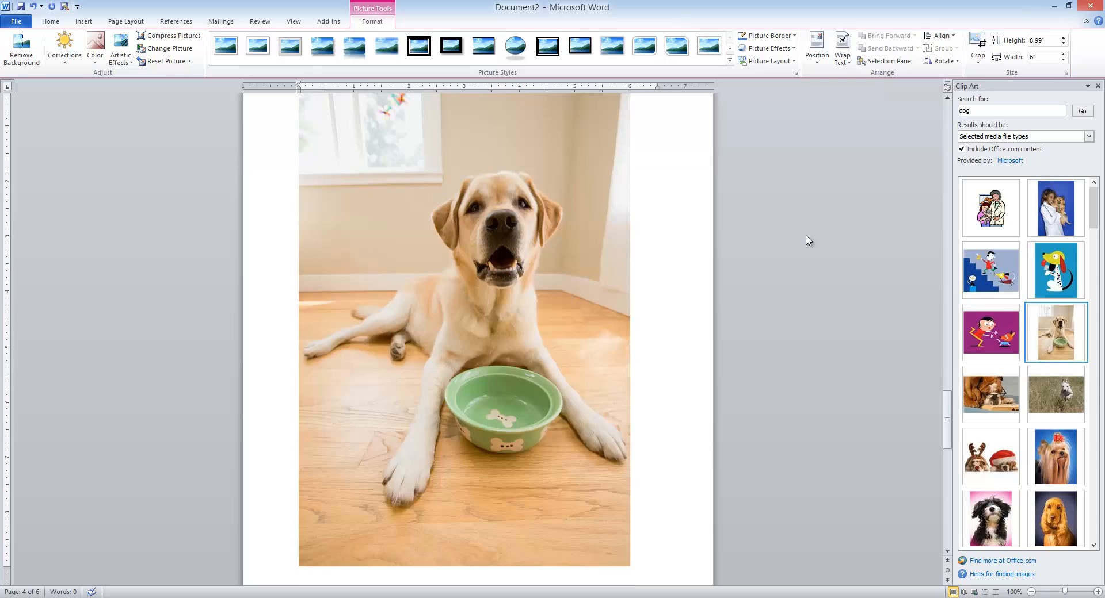
{"action": "left_click", "coordinate": [806, 239]}
{"action": "scroll", "coordinate": [820, 240], "scroll_direction": "up", "scroll_amount": 10}
{"action": "scroll", "coordinate": [818, 239], "scroll_direction": "up", "scroll_amount": 10}
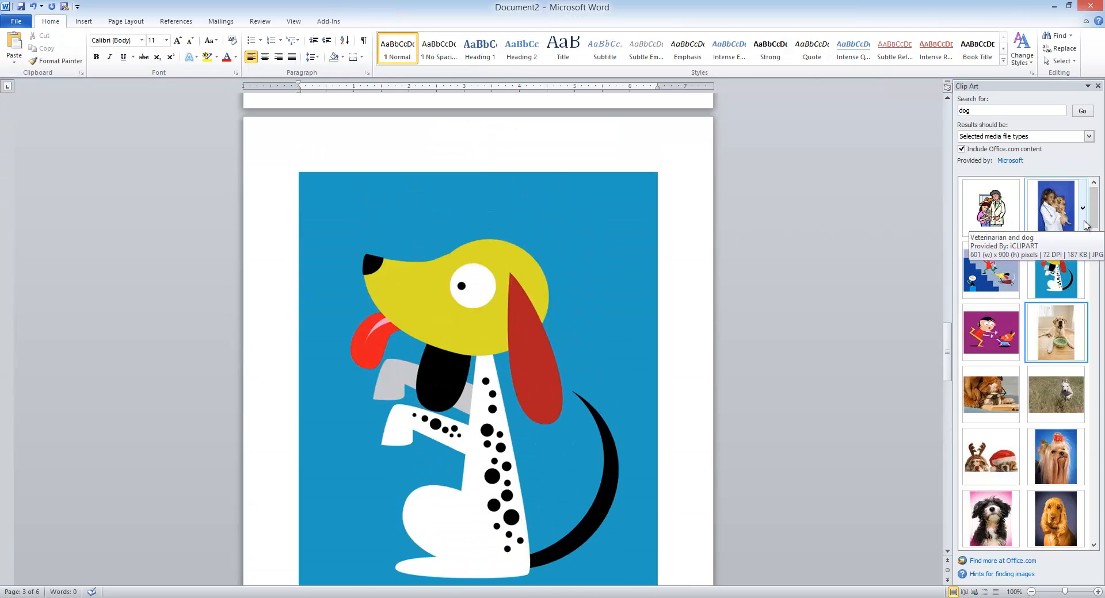
Step: Insert the veterinarian and dog clip art photo into the document
{"action": "right_click", "coordinate": [1073, 238]}
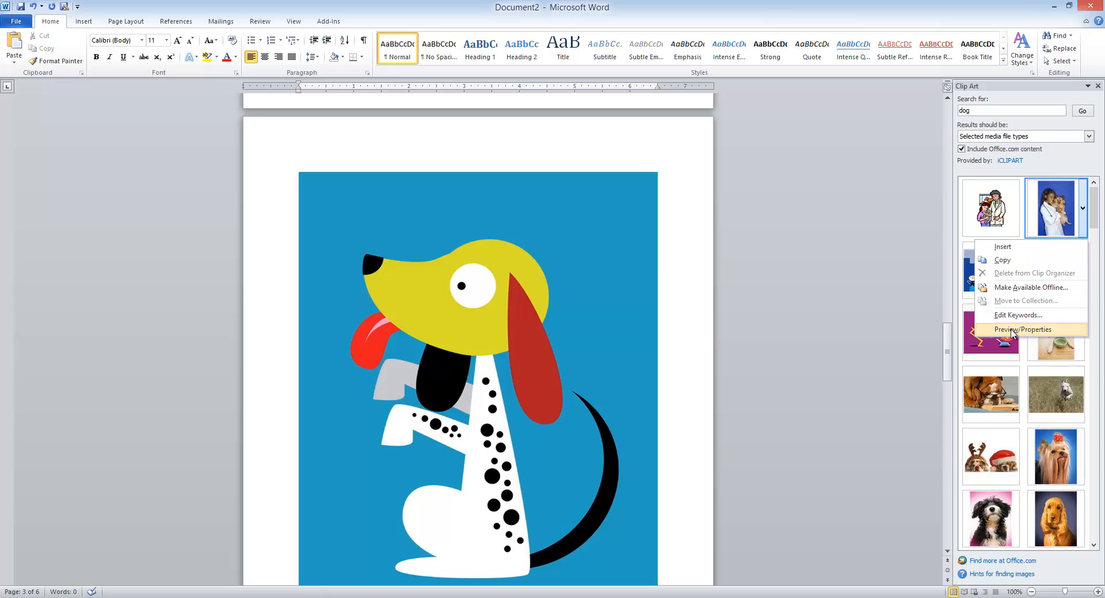
{"action": "left_click", "coordinate": [1066, 248]}
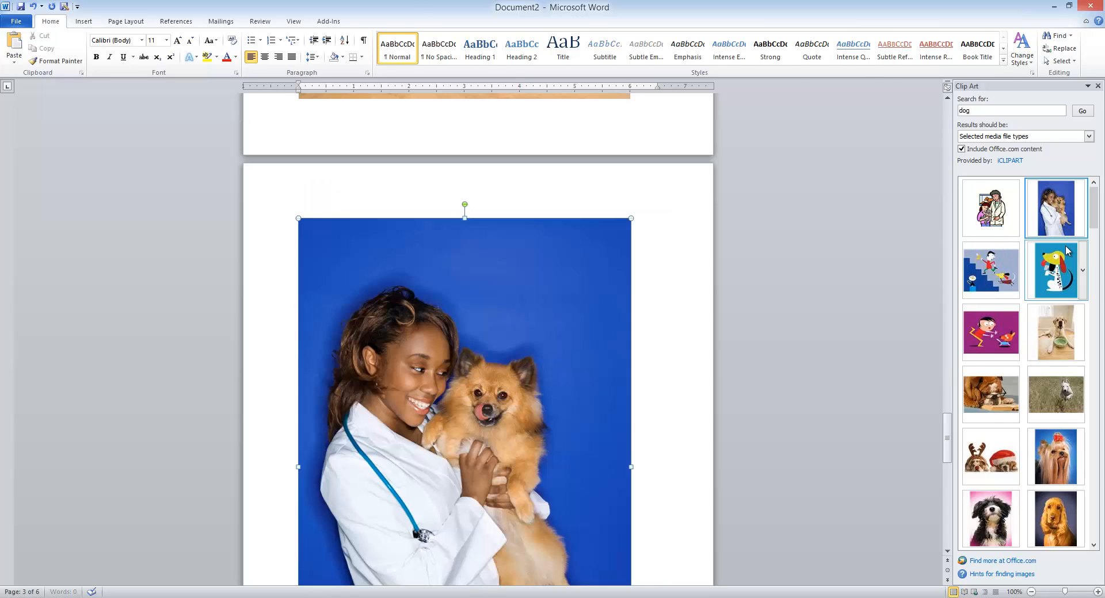
{"action": "scroll", "coordinate": [828, 262], "scroll_direction": "down", "scroll_amount": 5}
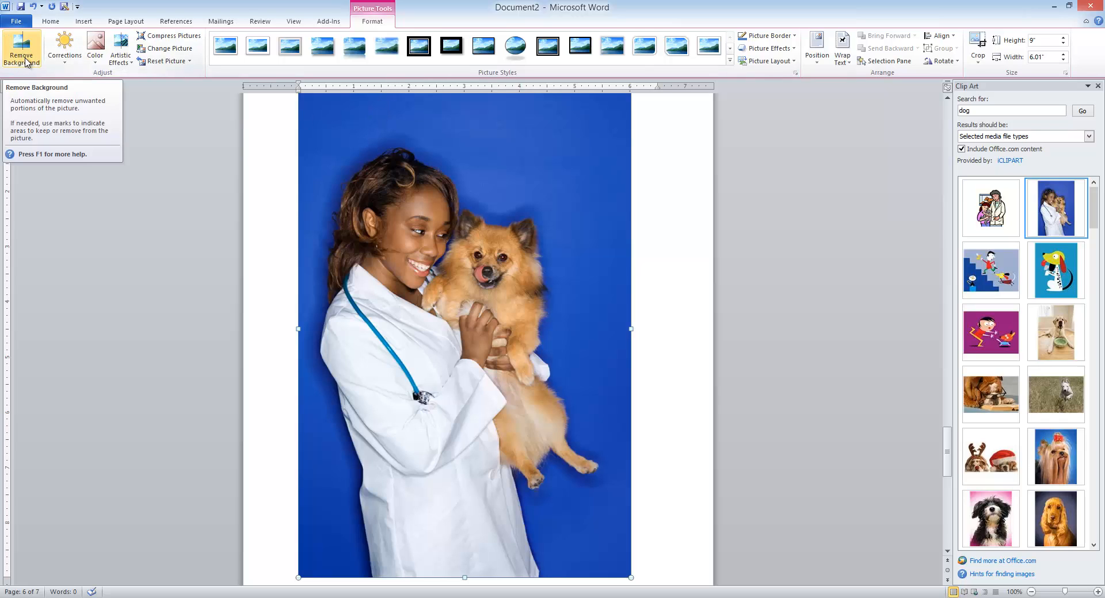
Step: Look through the correction, color and artistic effect presets available for the veterinarian photo
{"action": "left_click", "coordinate": [60, 54]}
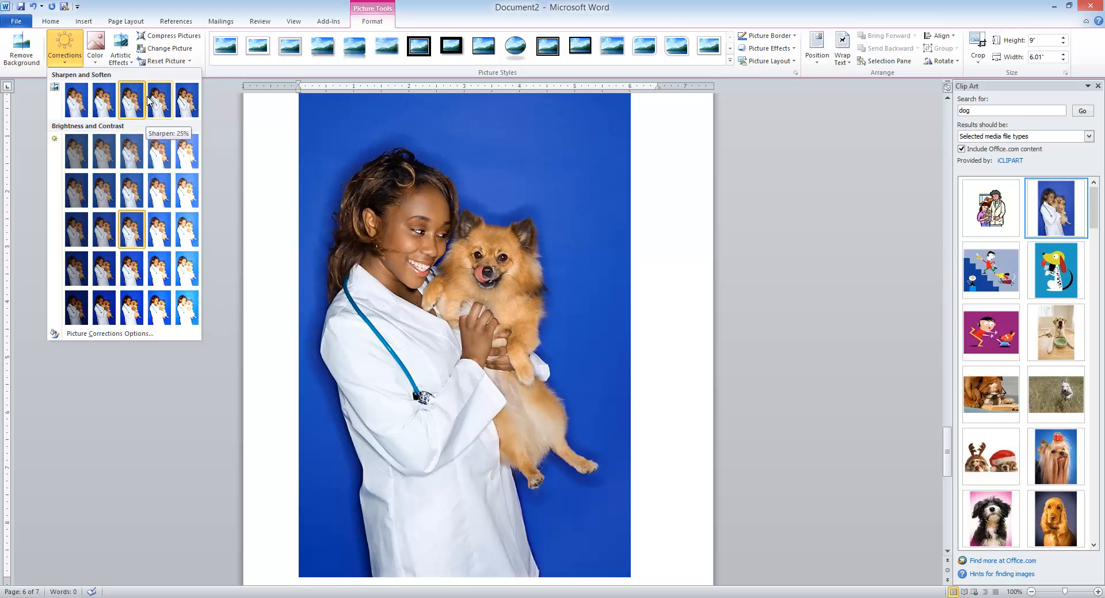
{"action": "left_click", "coordinate": [96, 60]}
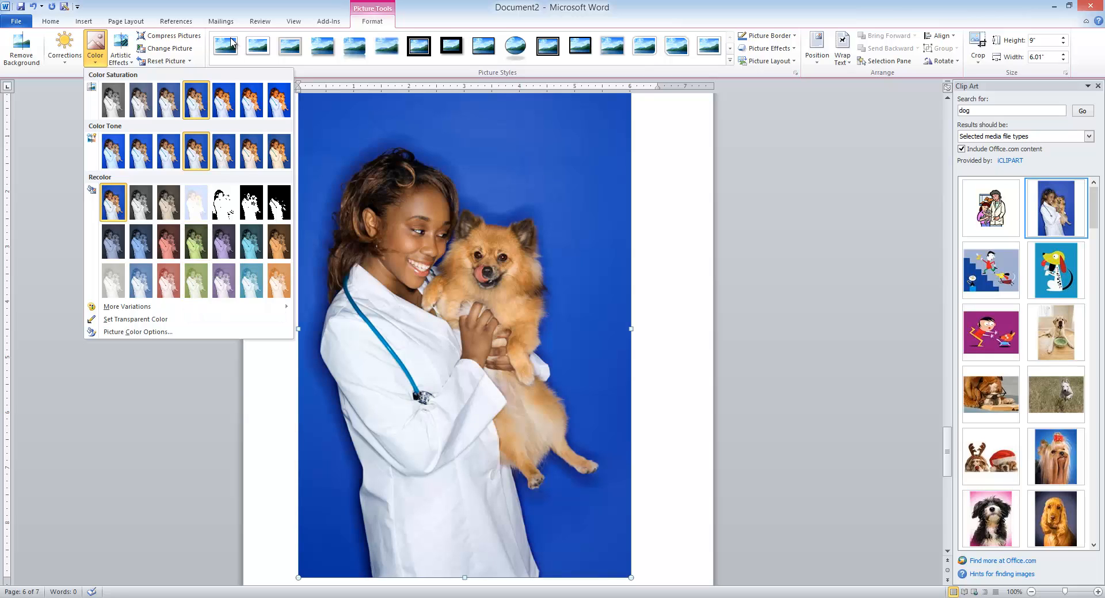
{"action": "left_click", "coordinate": [132, 63]}
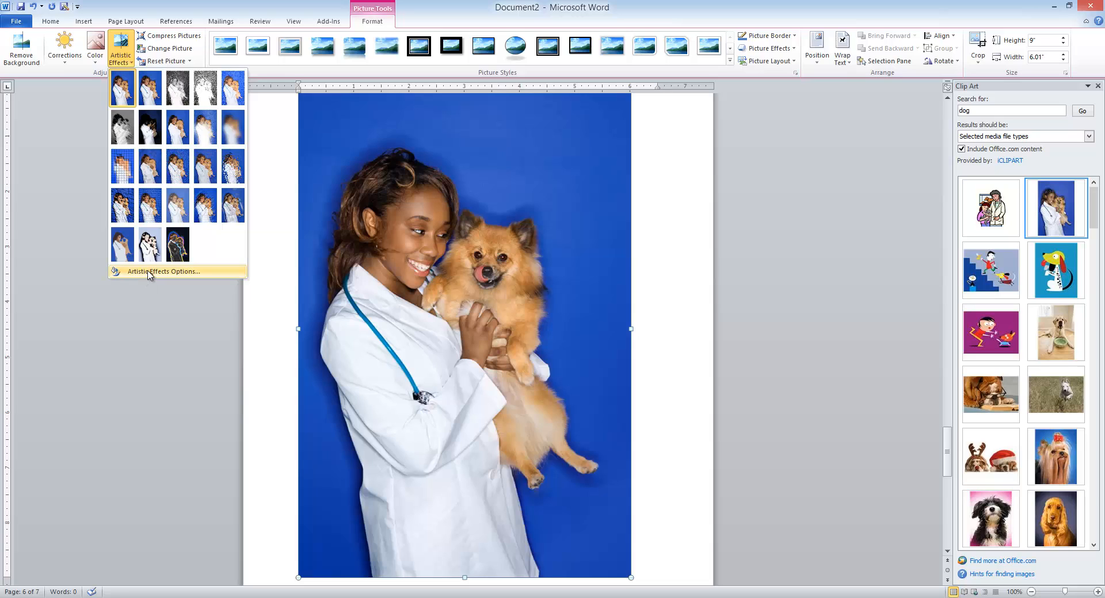
{"action": "left_click", "coordinate": [169, 36]}
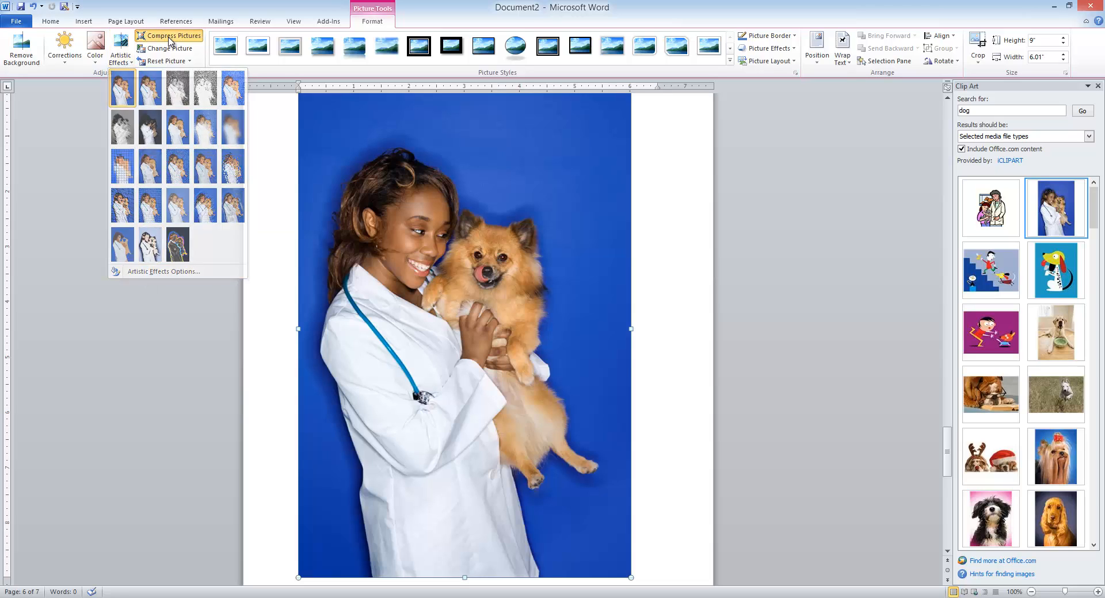
{"action": "left_click", "coordinate": [573, 352]}
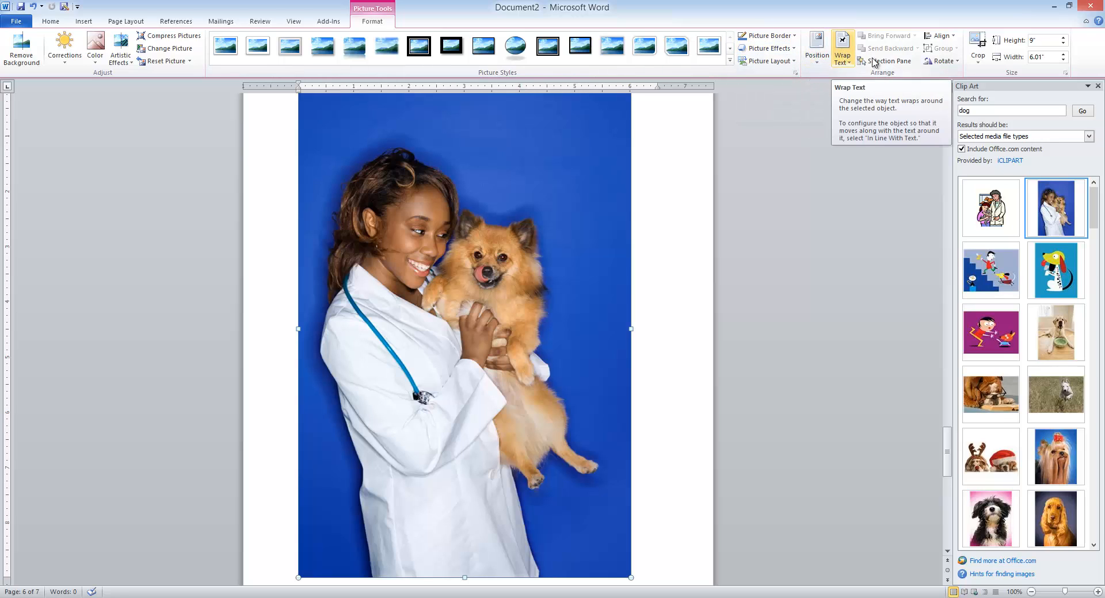
Step: Crop the veterinarian photo from its top edge to a height of about 8"
{"action": "left_click", "coordinate": [977, 43]}
{"action": "scroll", "coordinate": [591, 149], "scroll_direction": "up", "scroll_amount": 2}
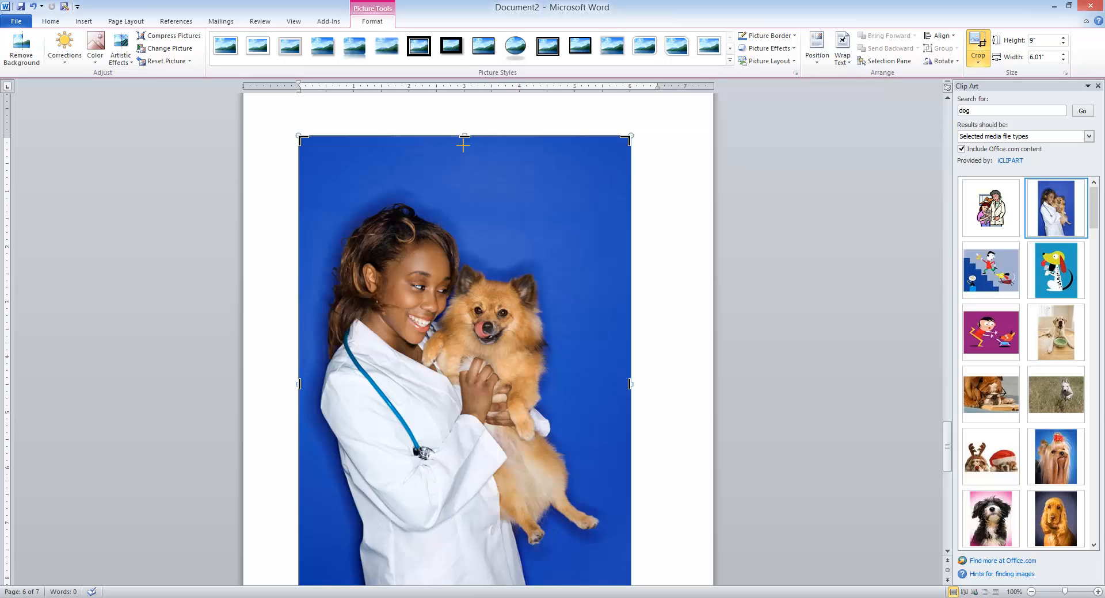
{"action": "left_click_drag", "start_coordinate": [463, 138], "coordinate": [470, 191]}
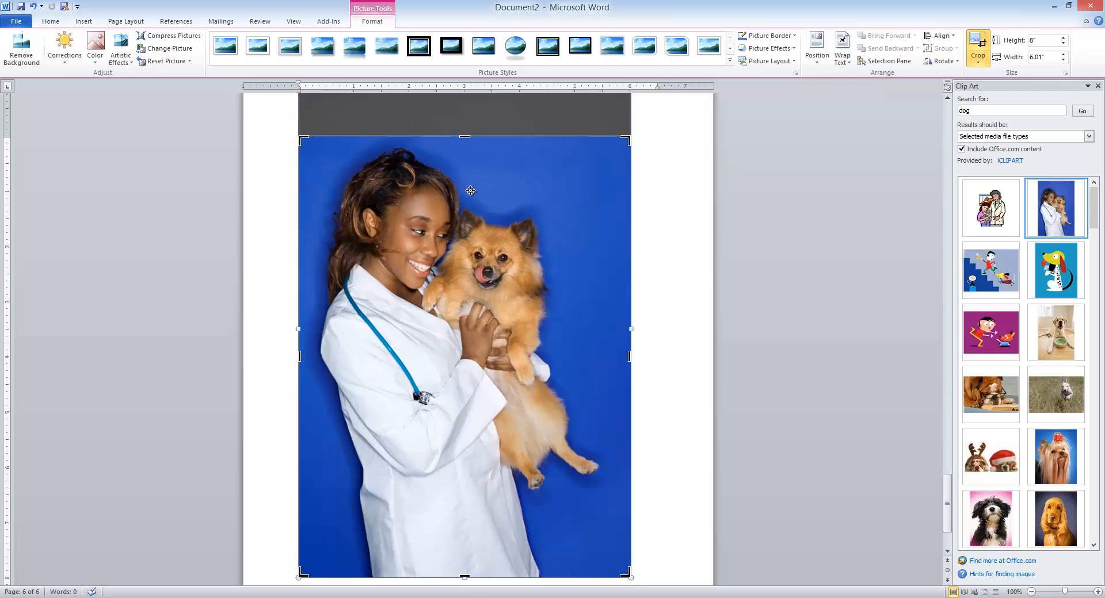
{"action": "left_click", "coordinate": [521, 110]}
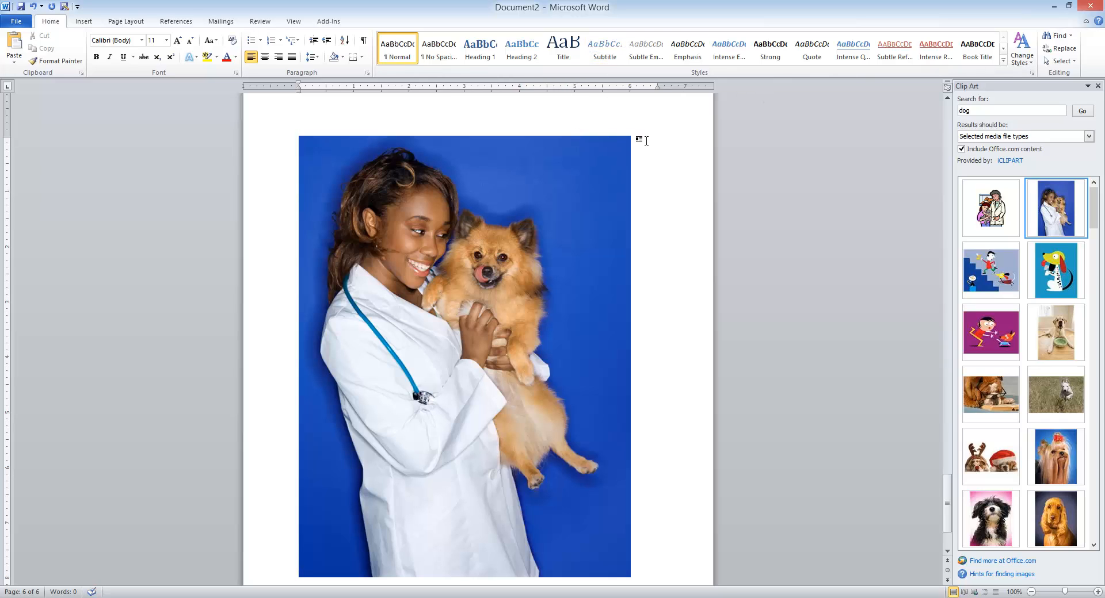
Step: Restore the cropped strip at the top of the veterinarian photo, bringing its height to 9"
{"action": "left_click", "coordinate": [622, 152]}
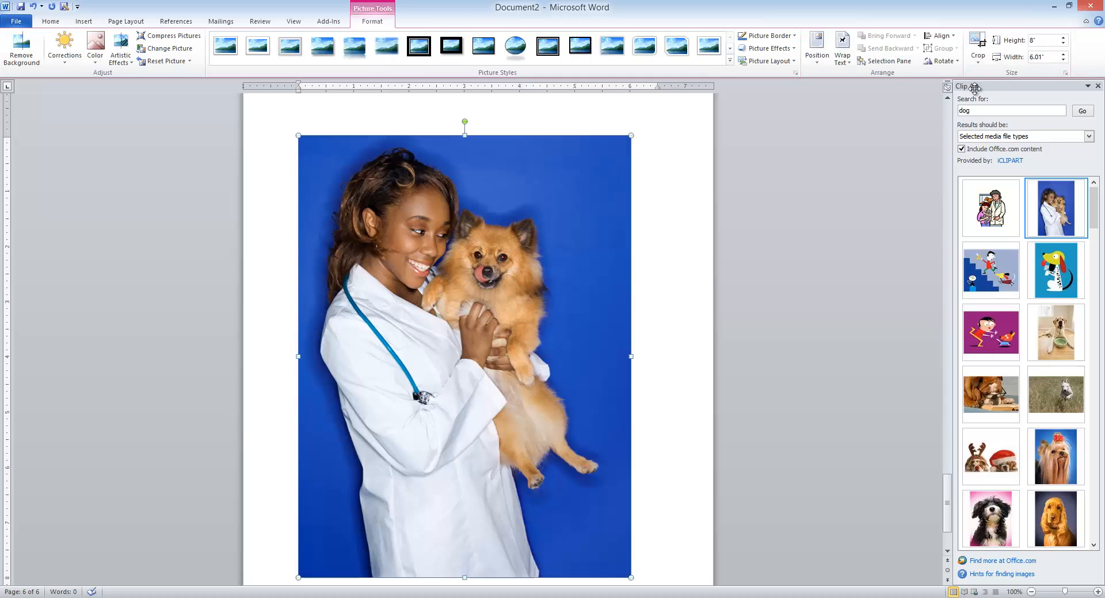
{"action": "left_click", "coordinate": [988, 39]}
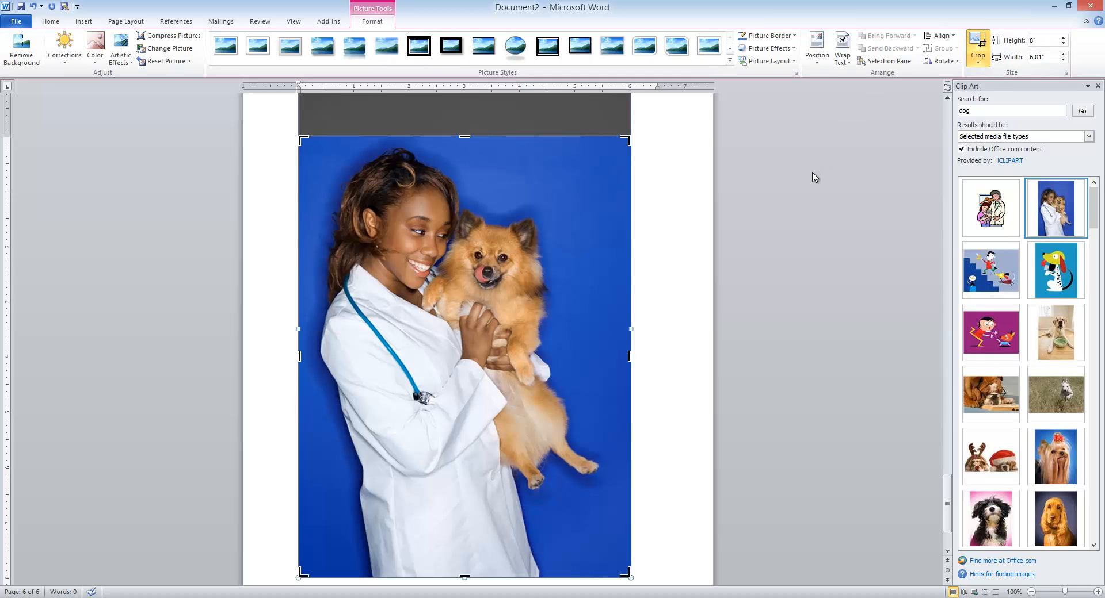
{"action": "scroll", "coordinate": [791, 180], "scroll_direction": "up", "scroll_amount": 2}
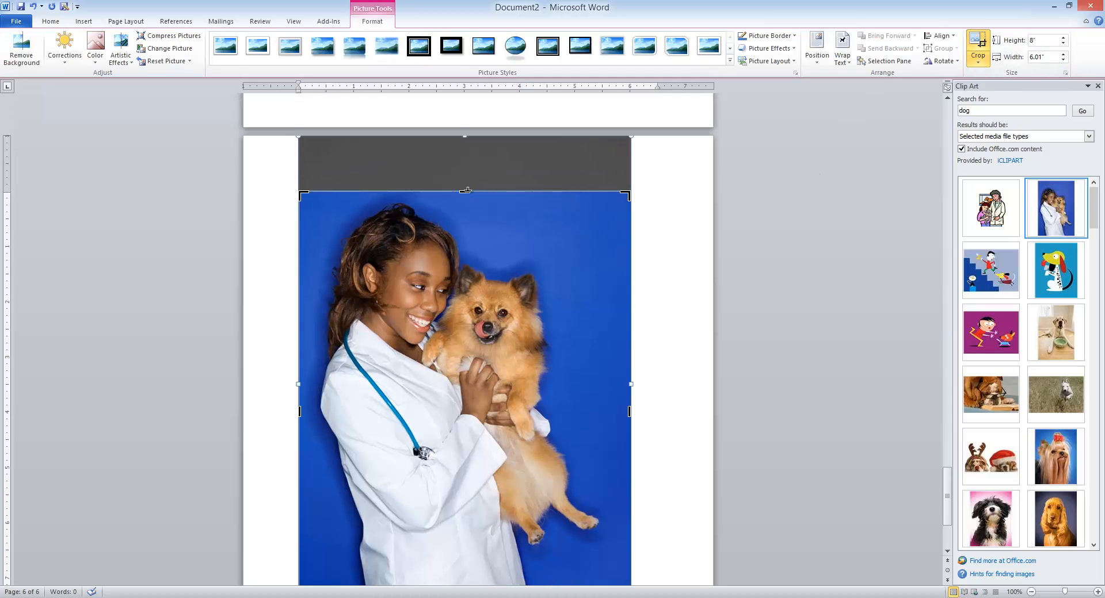
{"action": "left_click_drag", "start_coordinate": [467, 190], "coordinate": [486, 138]}
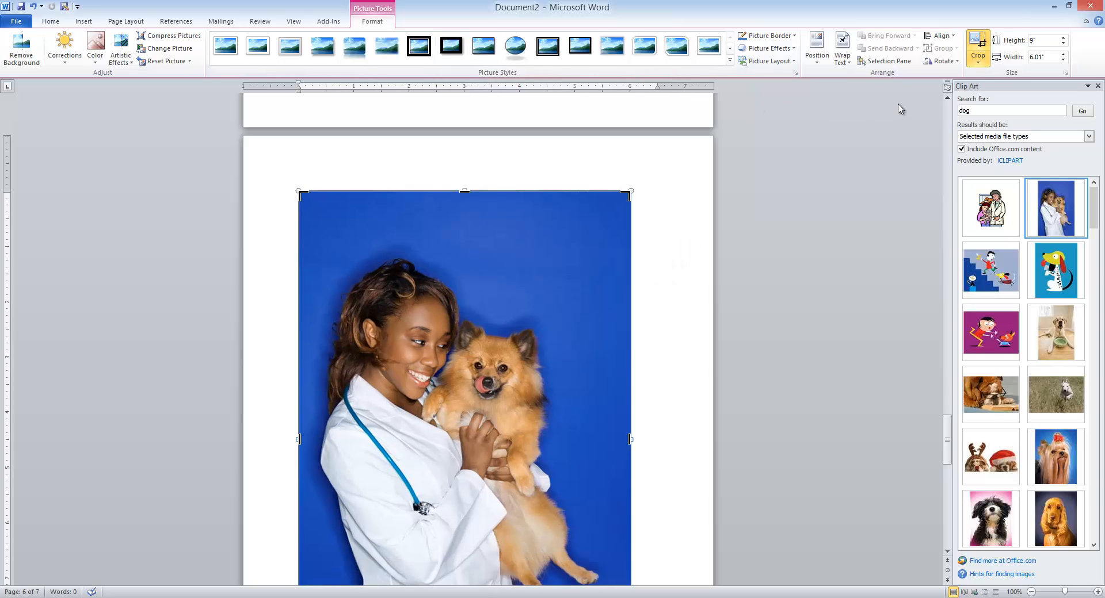
{"action": "left_click", "coordinate": [667, 198]}
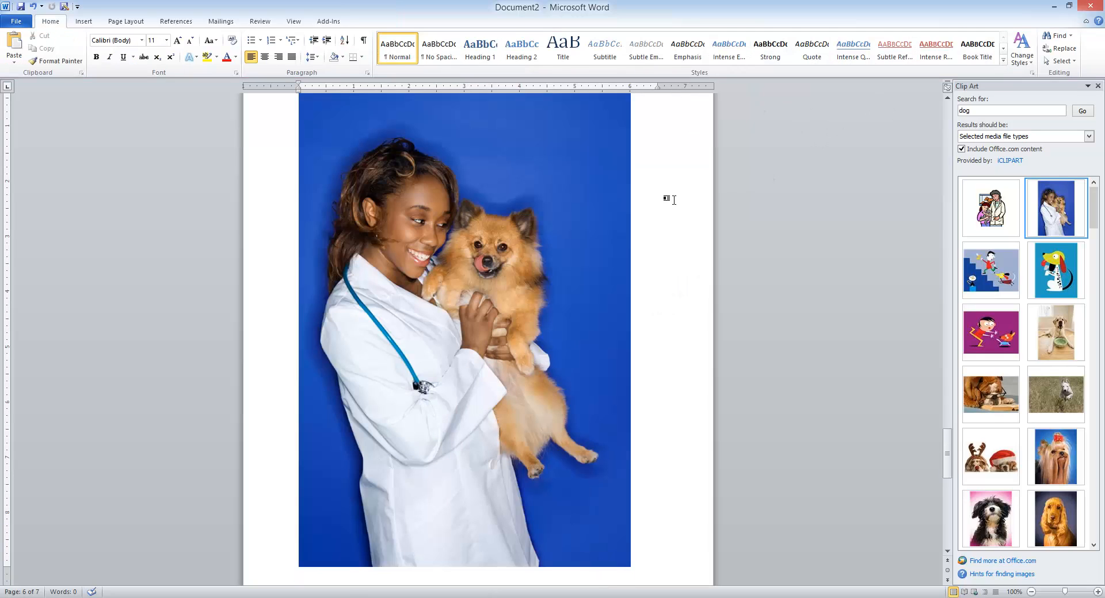
Step: Shrink only the height of the veterinarian photo from its top edge and undo that resize
{"action": "left_click", "coordinate": [601, 218]}
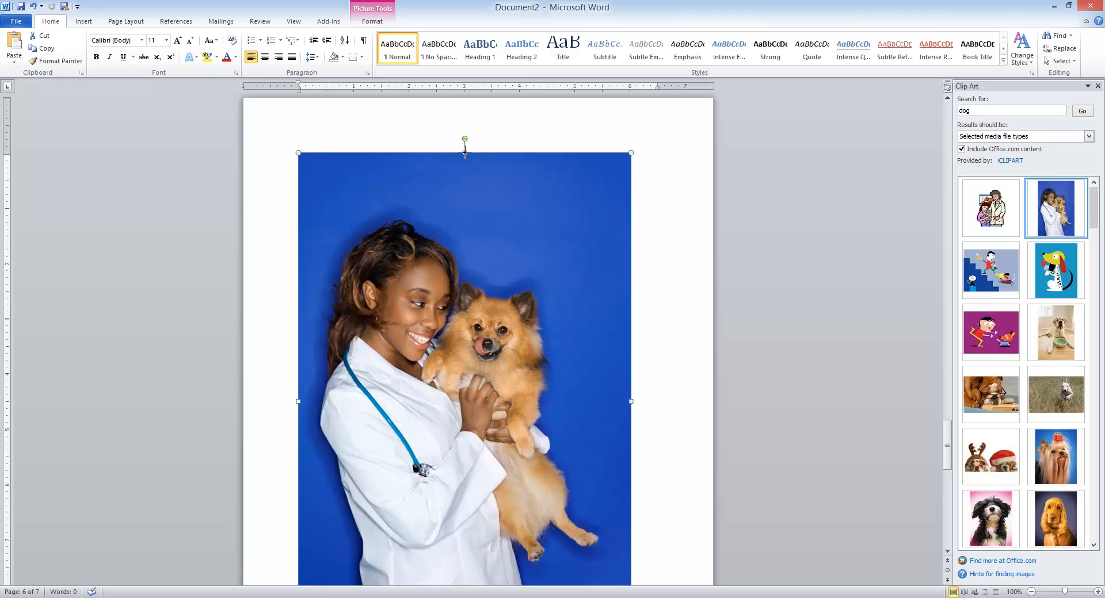
{"action": "left_click_drag", "start_coordinate": [464, 158], "coordinate": [471, 276]}
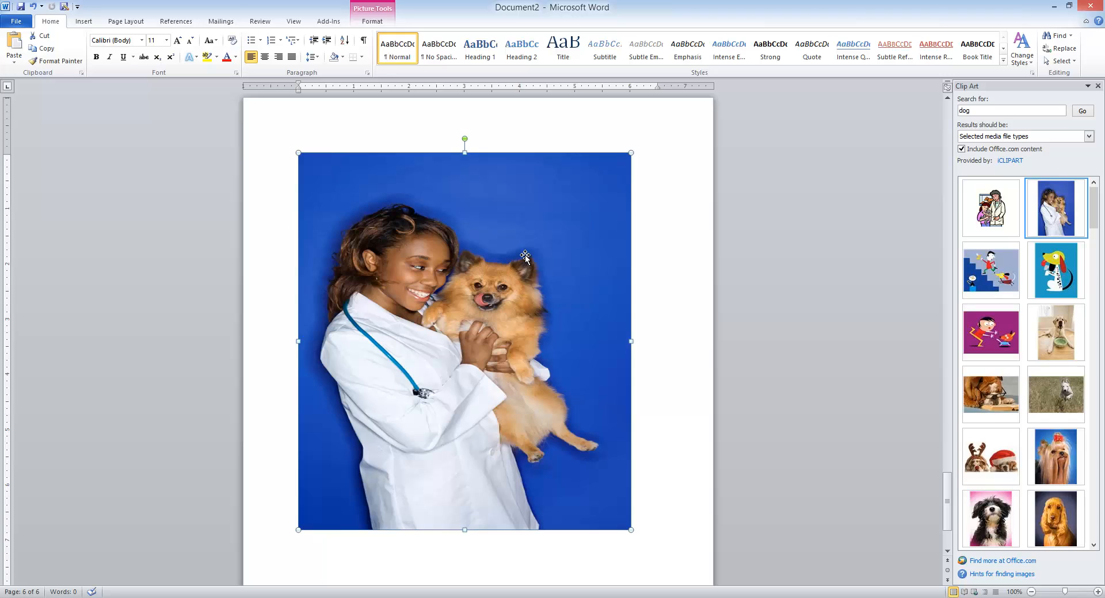
{"action": "left_click", "coordinate": [33, 8]}
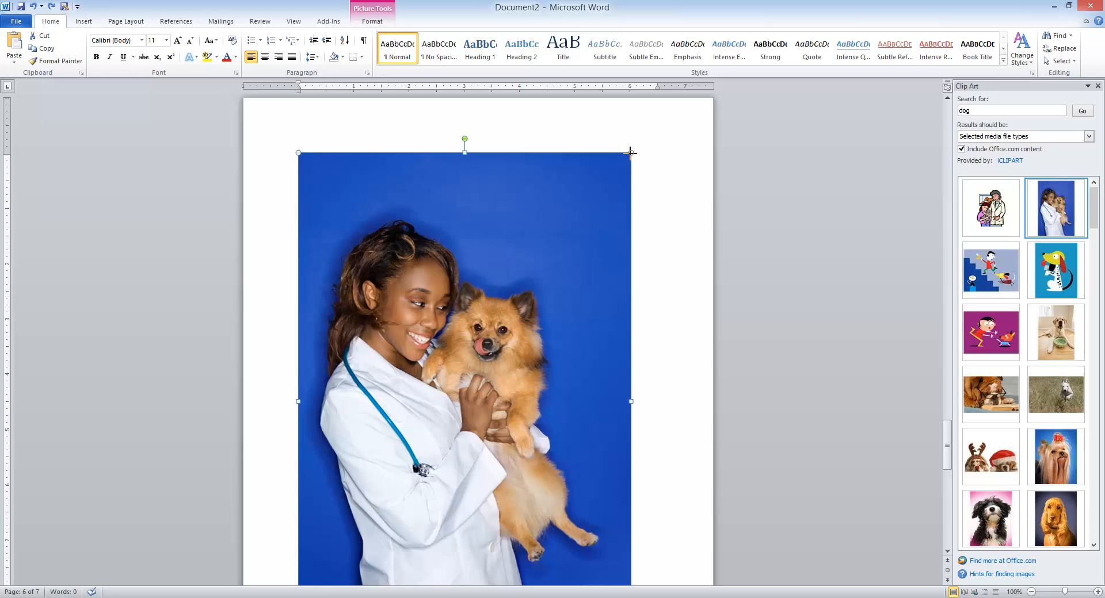
Step: Resize the veterinarian photo proportionally from its corners to about 8.41" high and 5.62" wide
{"action": "left_click_drag", "start_coordinate": [630, 156], "coordinate": [540, 271]}
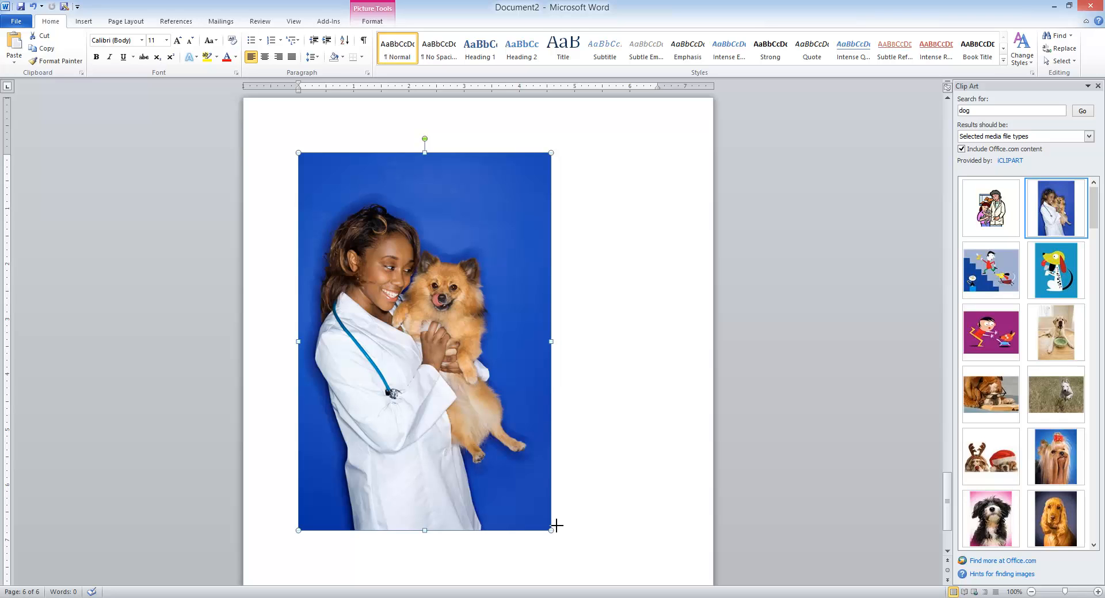
{"action": "left_click_drag", "start_coordinate": [556, 526], "coordinate": [589, 551]}
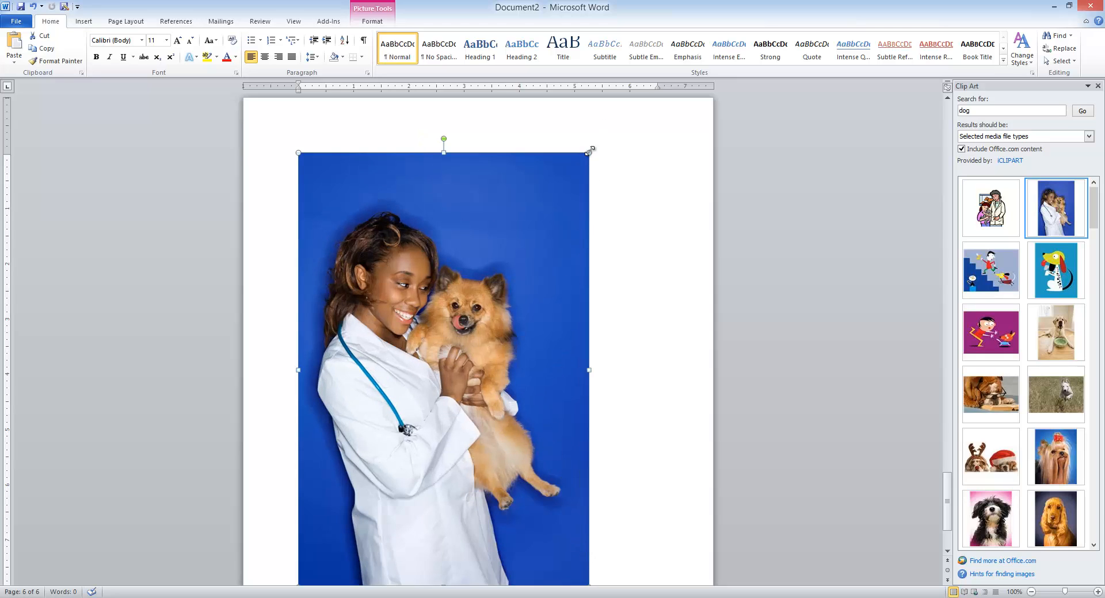
{"action": "left_click_drag", "start_coordinate": [600, 147], "coordinate": [609, 150]}
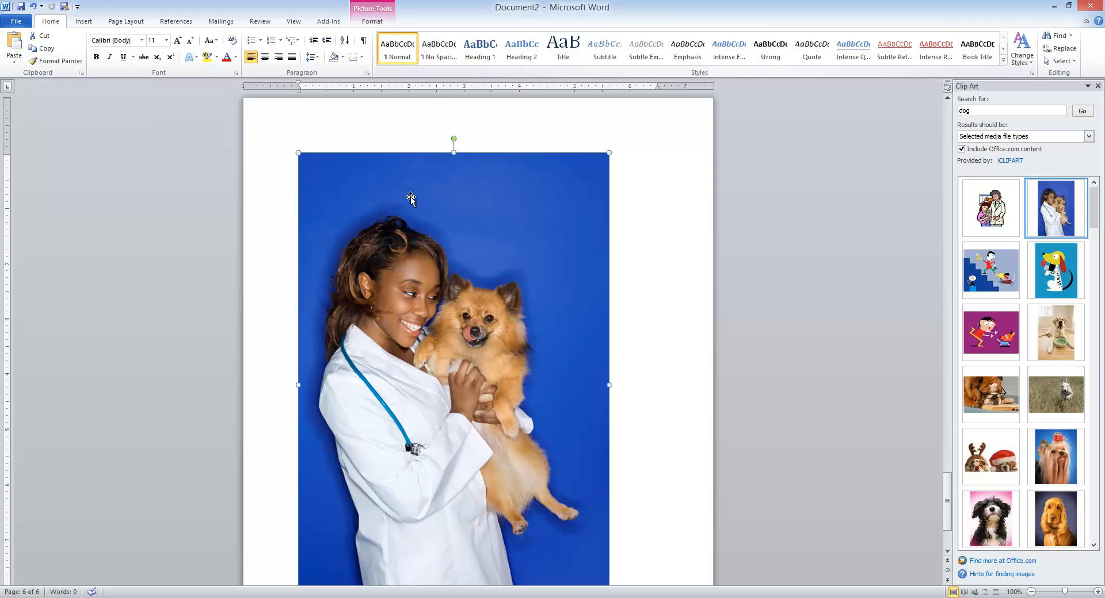
Step: Reduce the veterinarian photo's height to 6.8", keeping its proportions
{"action": "left_click", "coordinate": [378, 25]}
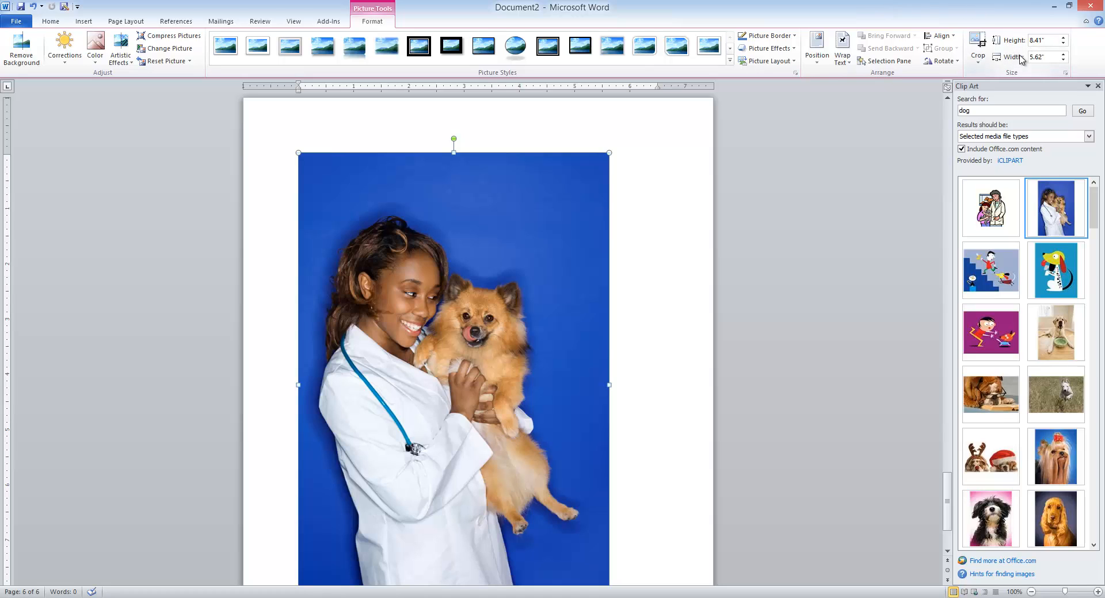
{"action": "left_click", "coordinate": [1062, 49]}
{"action": "left_click", "coordinate": [1063, 48]}
{"action": "left_click", "coordinate": [1063, 48]}
{"action": "left_click", "coordinate": [1062, 48]}
{"action": "left_click", "coordinate": [1062, 49]}
{"action": "left_click", "coordinate": [1063, 48]}
{"action": "left_click", "coordinate": [1062, 48]}
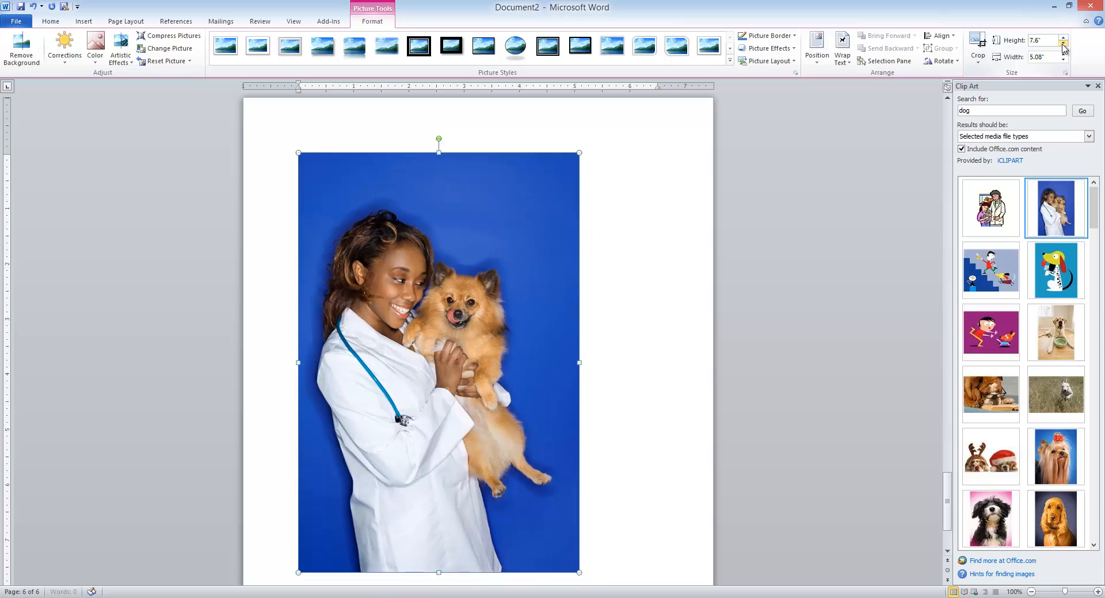
{"action": "left_click", "coordinate": [1063, 48]}
{"action": "left_click", "coordinate": [1062, 48]}
{"action": "left_click", "coordinate": [1062, 49]}
{"action": "left_click", "coordinate": [1063, 48]}
{"action": "left_click", "coordinate": [1063, 48]}
{"action": "left_click", "coordinate": [1063, 48]}
{"action": "left_click", "coordinate": [1063, 49]}
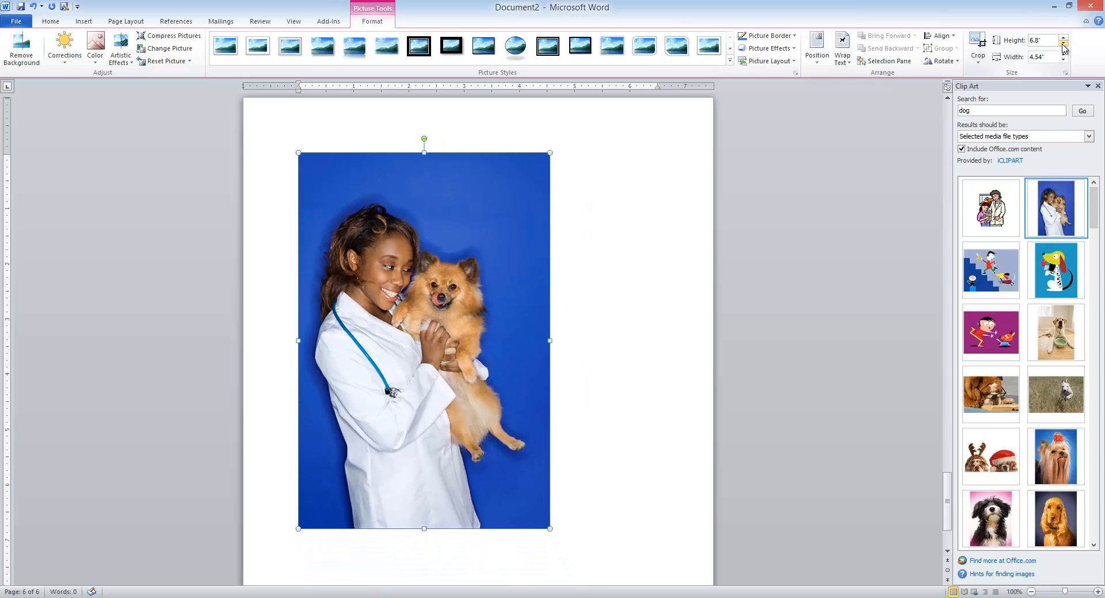
Step: Reduce the veterinarian photo's height to 6.5", keeping its proportions
{"action": "left_click", "coordinate": [1062, 49]}
{"action": "left_click", "coordinate": [1062, 49]}
{"action": "left_click", "coordinate": [1063, 48]}
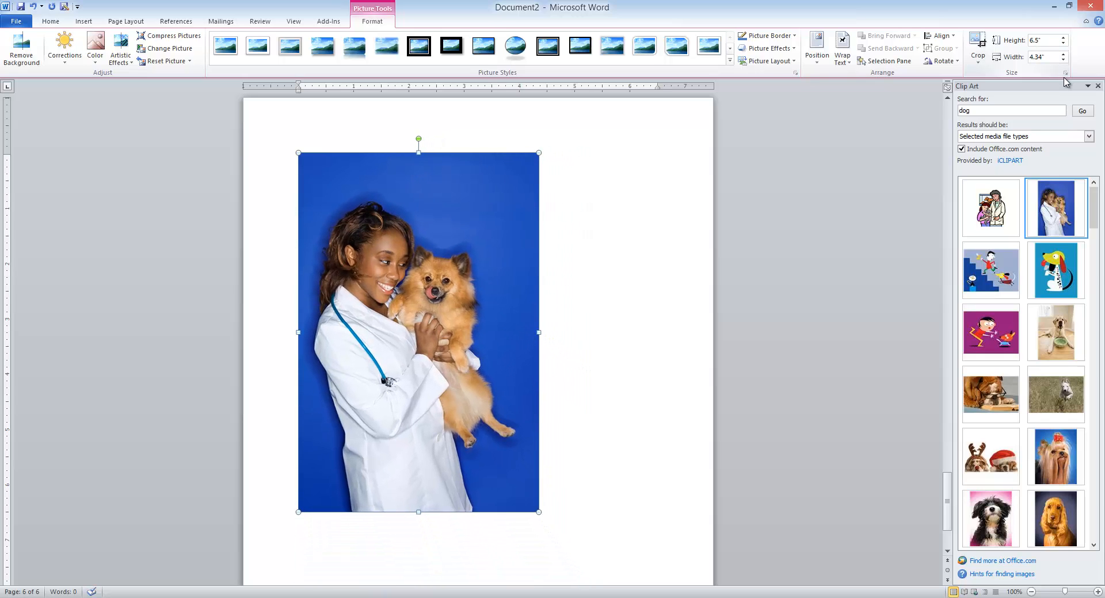
Step: Unlock the aspect ratio in the veterinarian photo's size settings
{"action": "left_click", "coordinate": [1064, 72]}
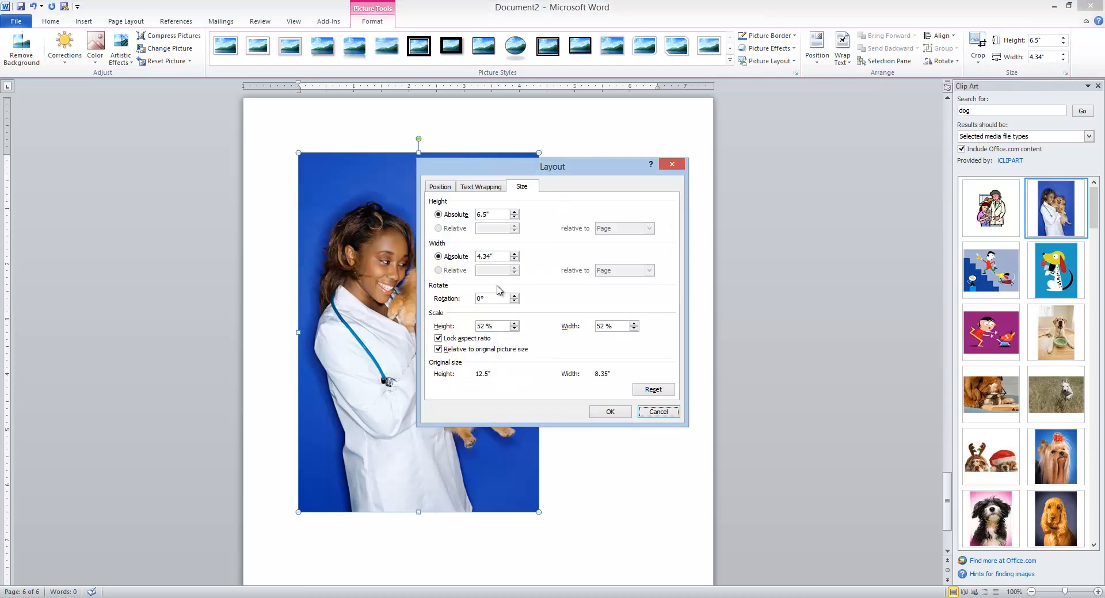
{"action": "left_click_drag", "start_coordinate": [575, 166], "coordinate": [759, 122]}
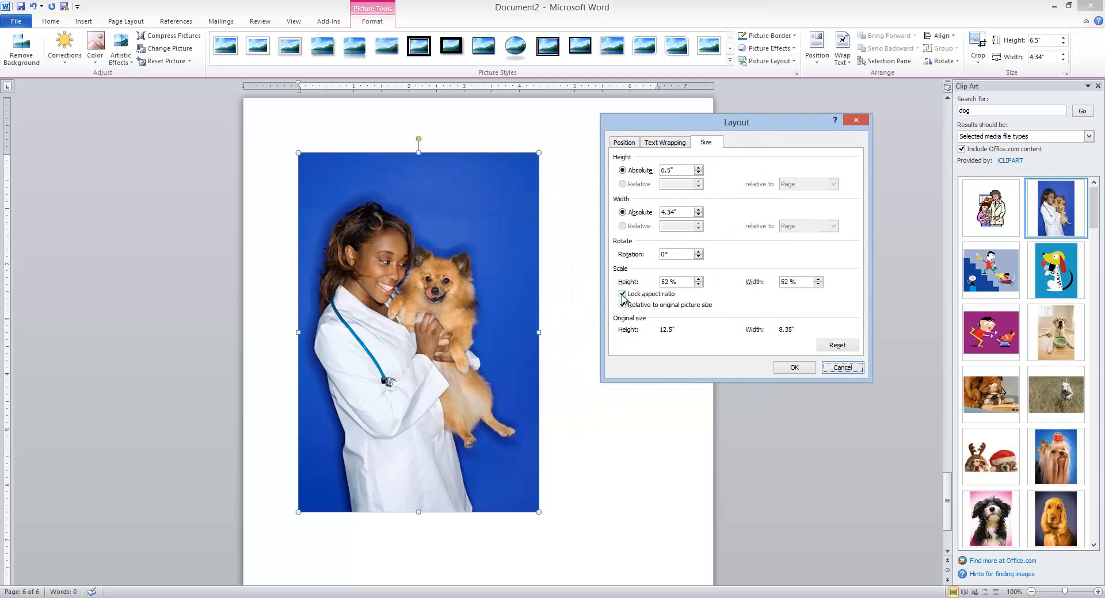
{"action": "left_click", "coordinate": [650, 295]}
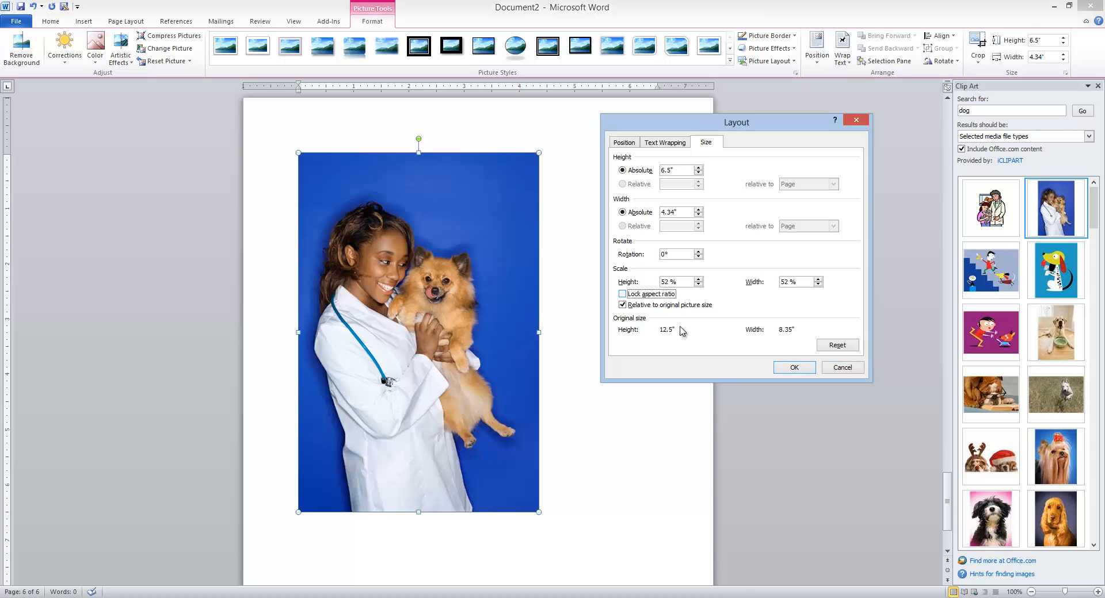
{"action": "left_click", "coordinate": [791, 369]}
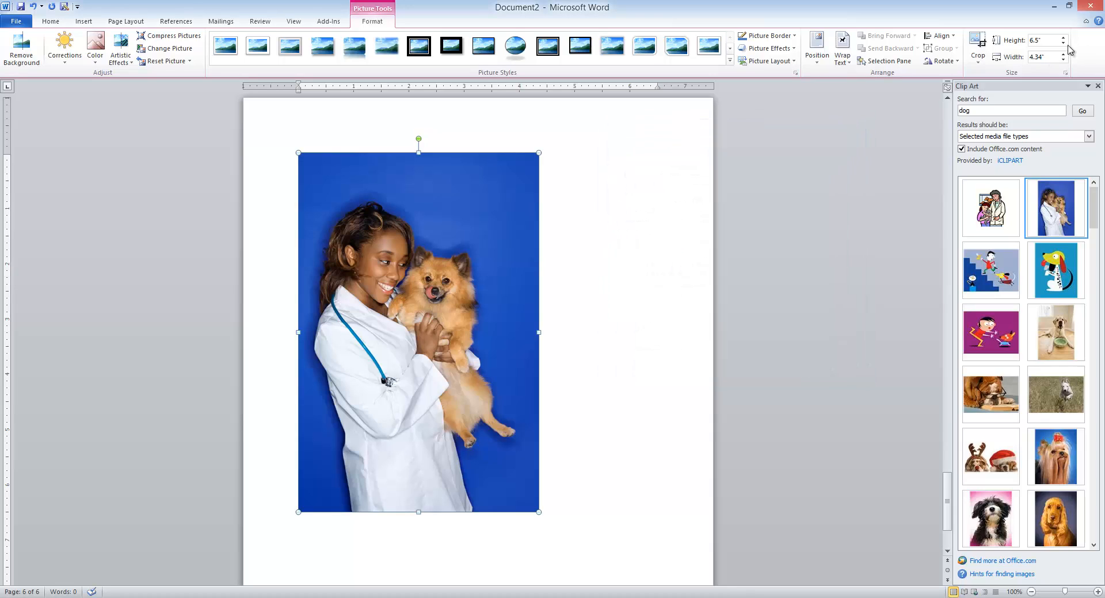
Step: Reduce only the height of the veterinarian photo to 4.8", without scaling its width
{"action": "left_click", "coordinate": [1063, 43]}
{"action": "left_click", "coordinate": [1063, 44]}
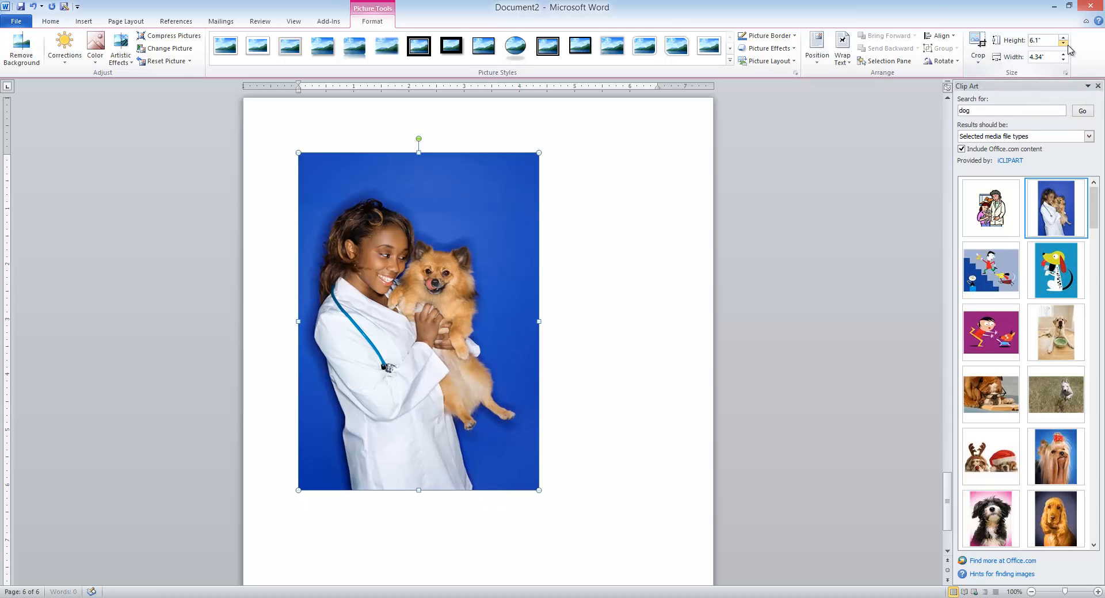
{"action": "left_click", "coordinate": [1064, 43]}
{"action": "left_click", "coordinate": [1064, 43]}
{"action": "left_click", "coordinate": [1064, 43]}
{"action": "left_click", "coordinate": [1064, 44]}
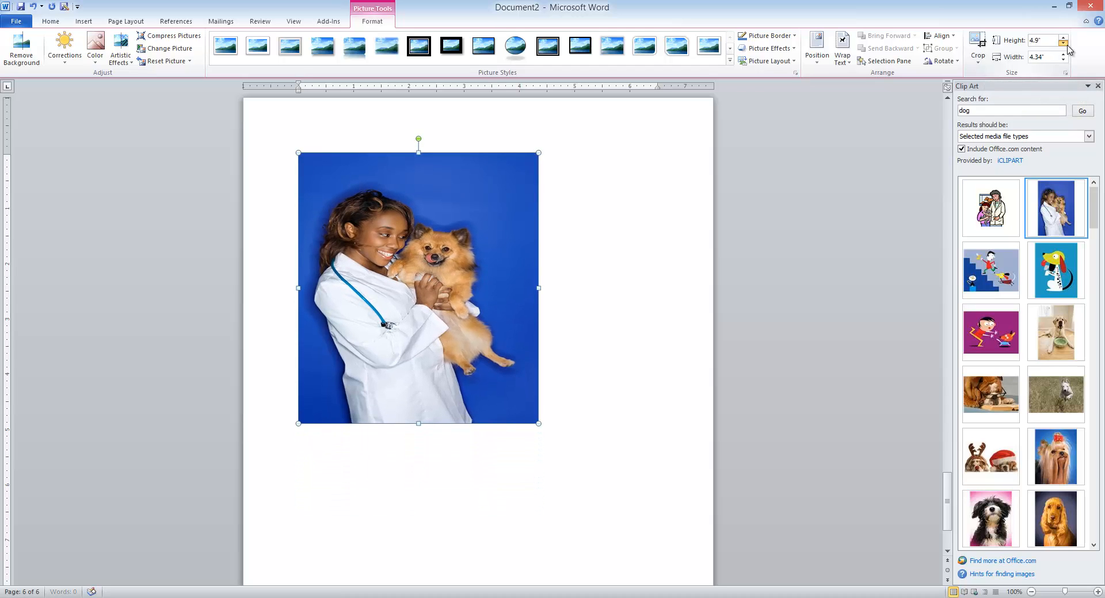
{"action": "left_click", "coordinate": [1064, 44]}
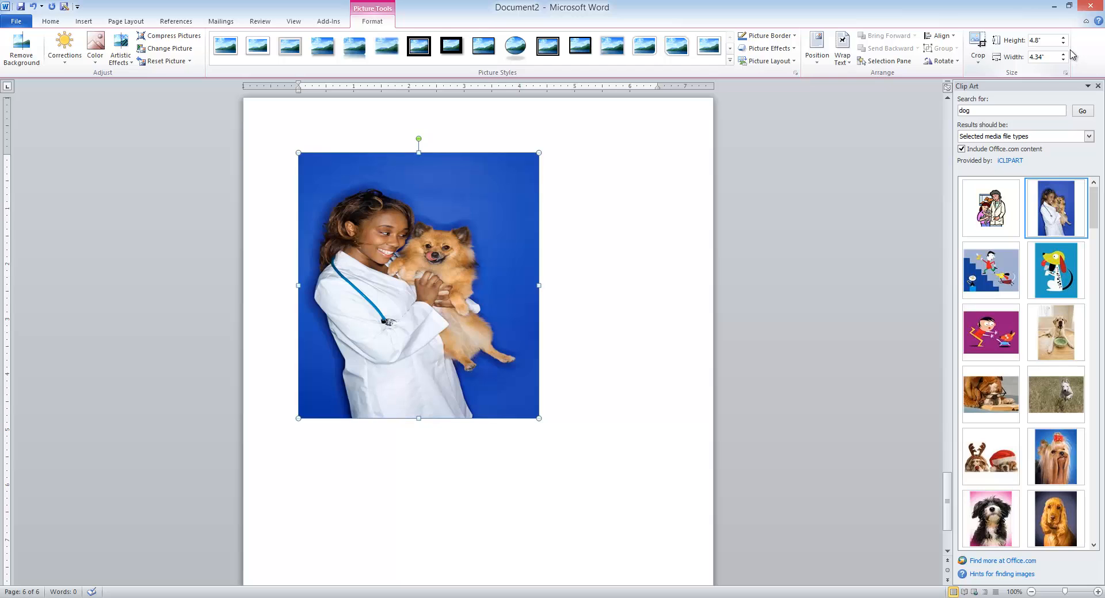
Step: Undo the veterinarian photo's height and aspect ratio changes back to 8.41" by 5.62" and check its aspect ratio lock setting
{"action": "key", "text": "ctrl+z"}
{"action": "key", "text": "ctrl+z"}
{"action": "key", "text": "ctrl+z"}
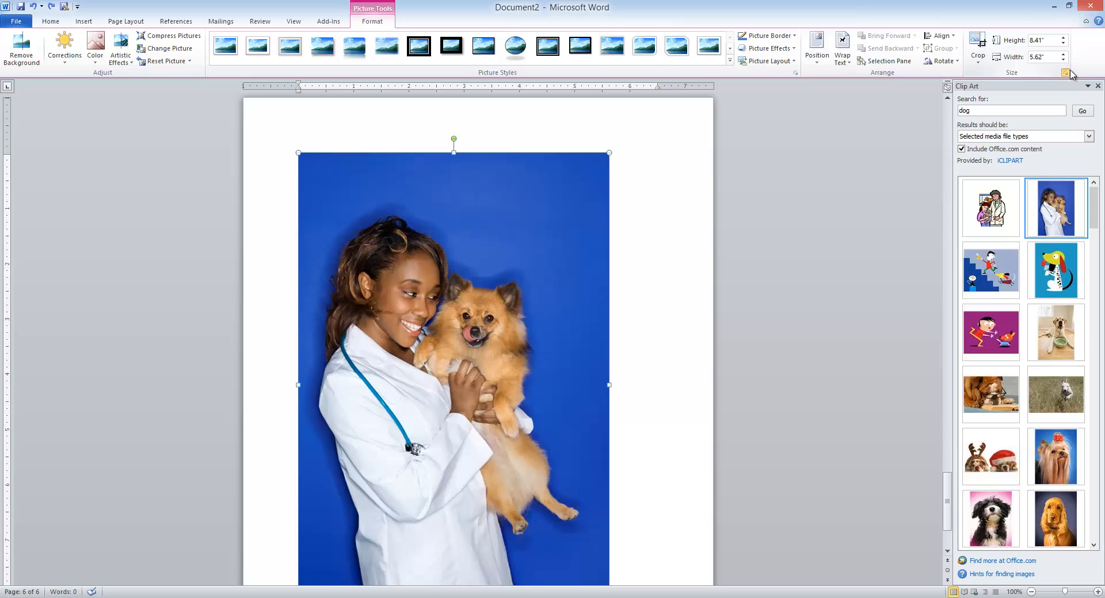
{"action": "left_click", "coordinate": [1065, 72]}
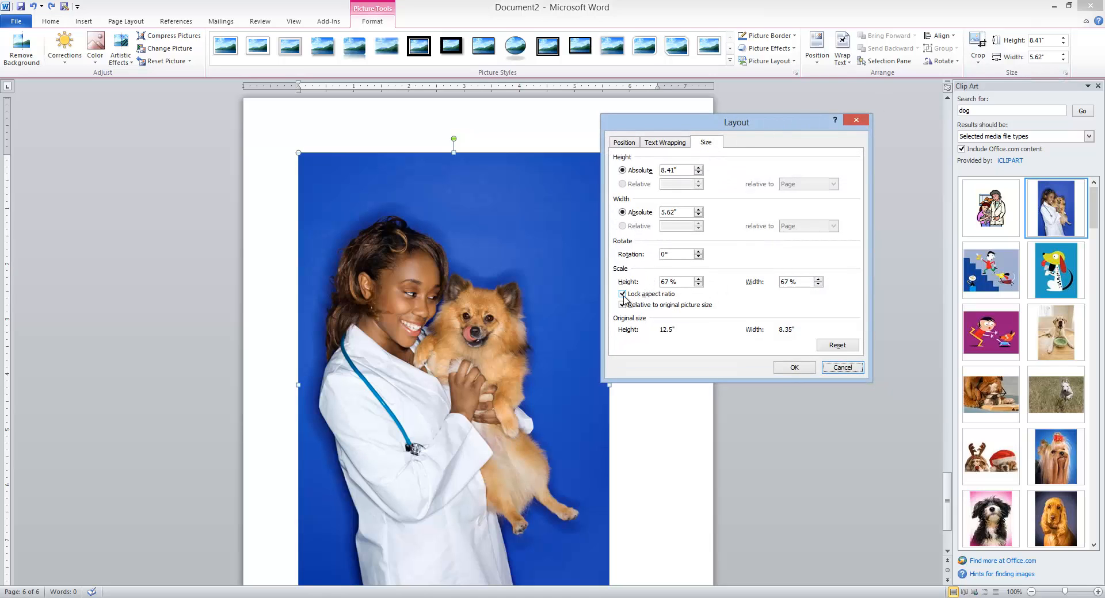
{"action": "left_click", "coordinate": [841, 369]}
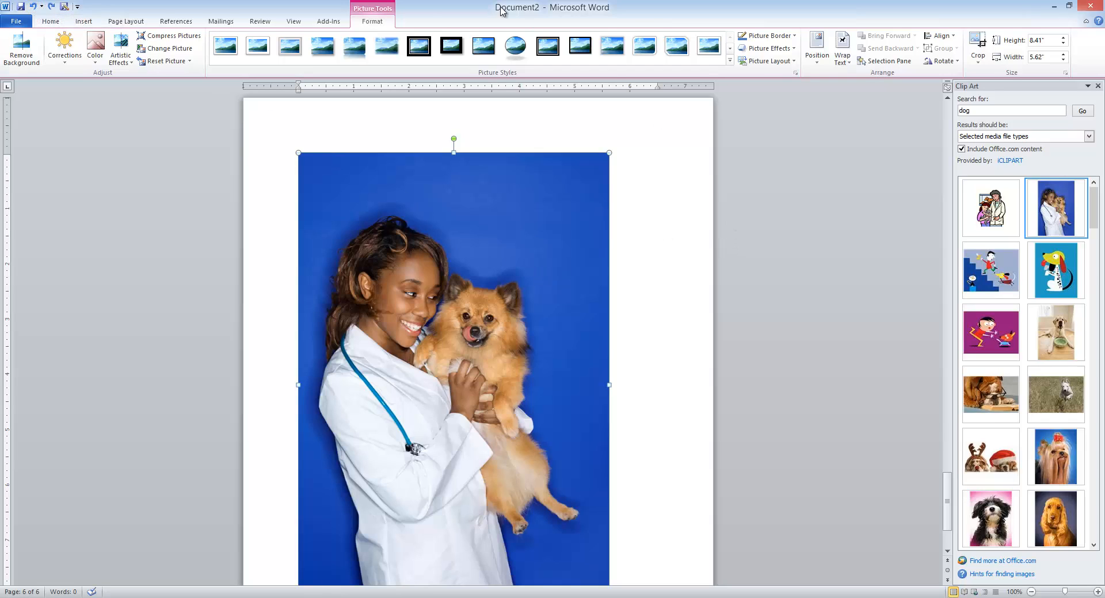
Step: Review the document themes, the preset page margins and the custom margin settings without changing anything
{"action": "left_click", "coordinate": [132, 22]}
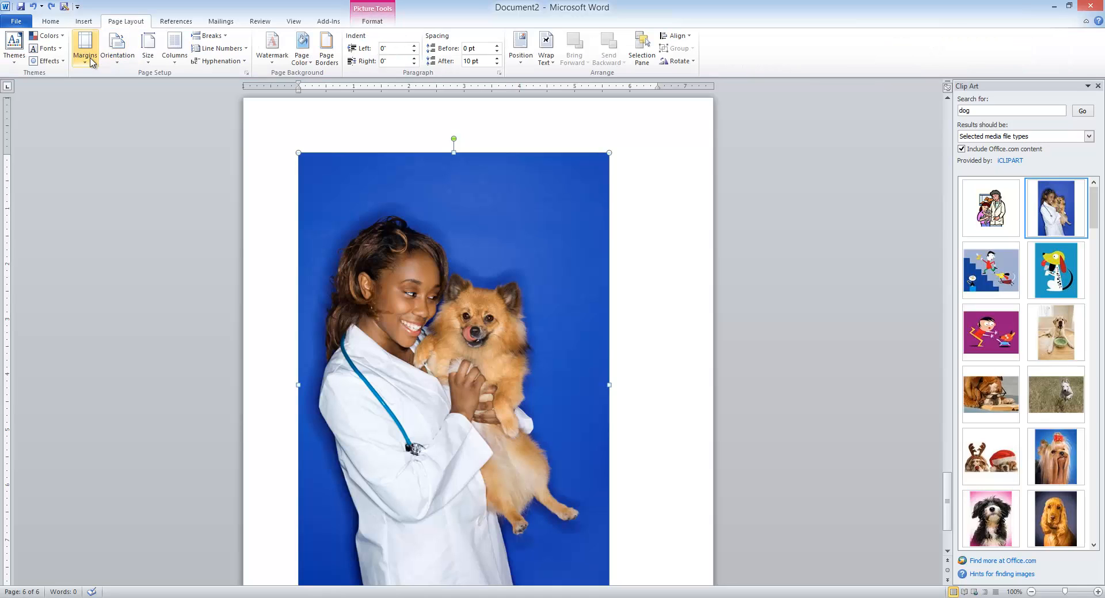
{"action": "left_click", "coordinate": [19, 63]}
{"action": "left_click", "coordinate": [17, 58]}
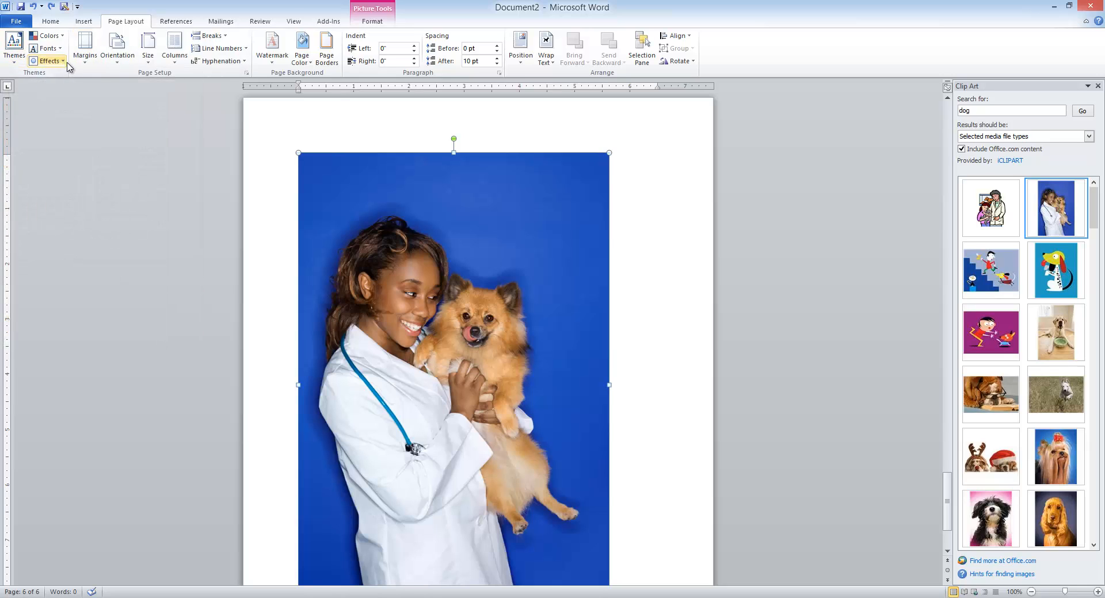
{"action": "left_click", "coordinate": [88, 57]}
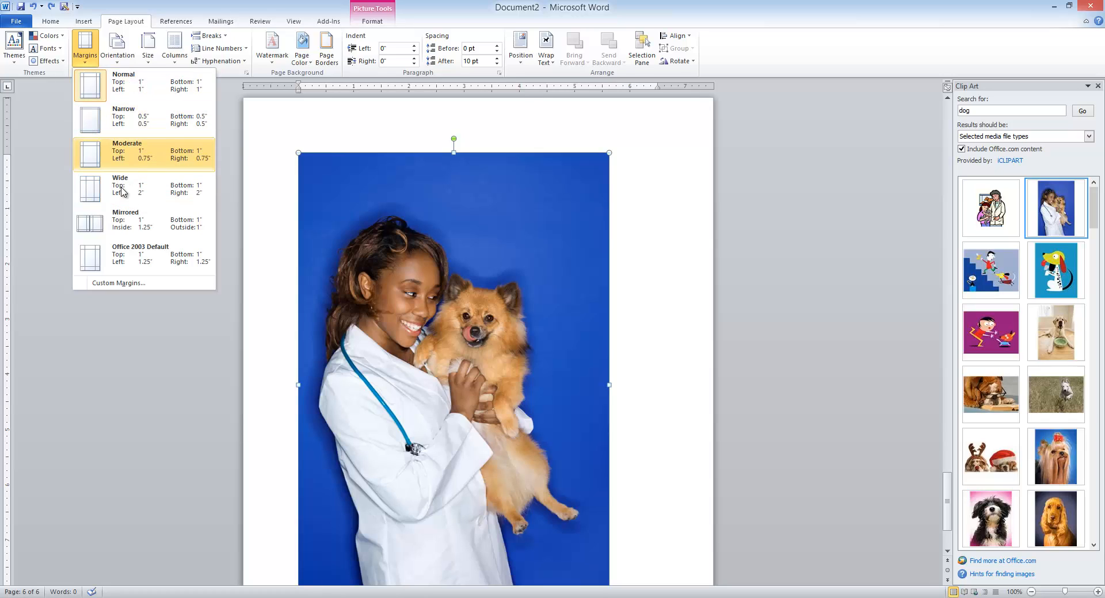
{"action": "left_click", "coordinate": [132, 283]}
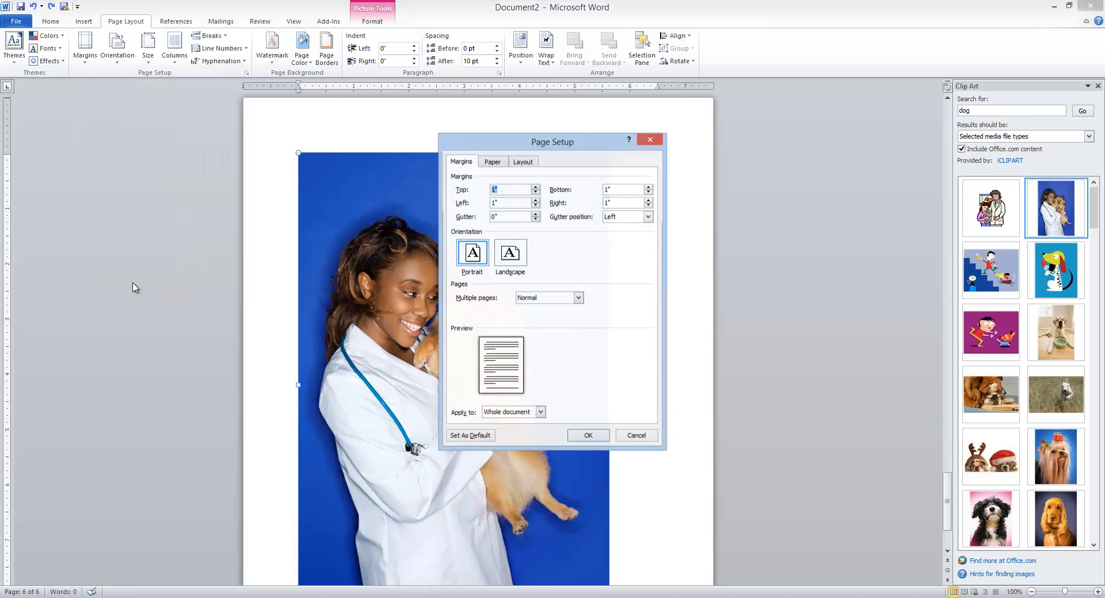
{"action": "left_click", "coordinate": [650, 140]}
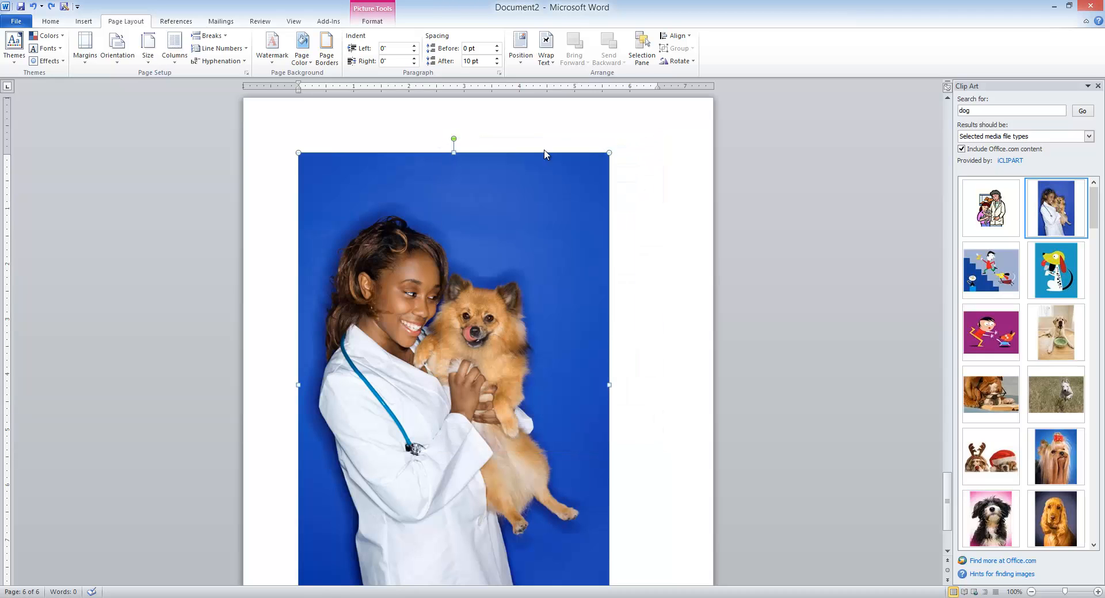
Step: Try landscape page orientation on the document and undo it
{"action": "left_click", "coordinate": [122, 67]}
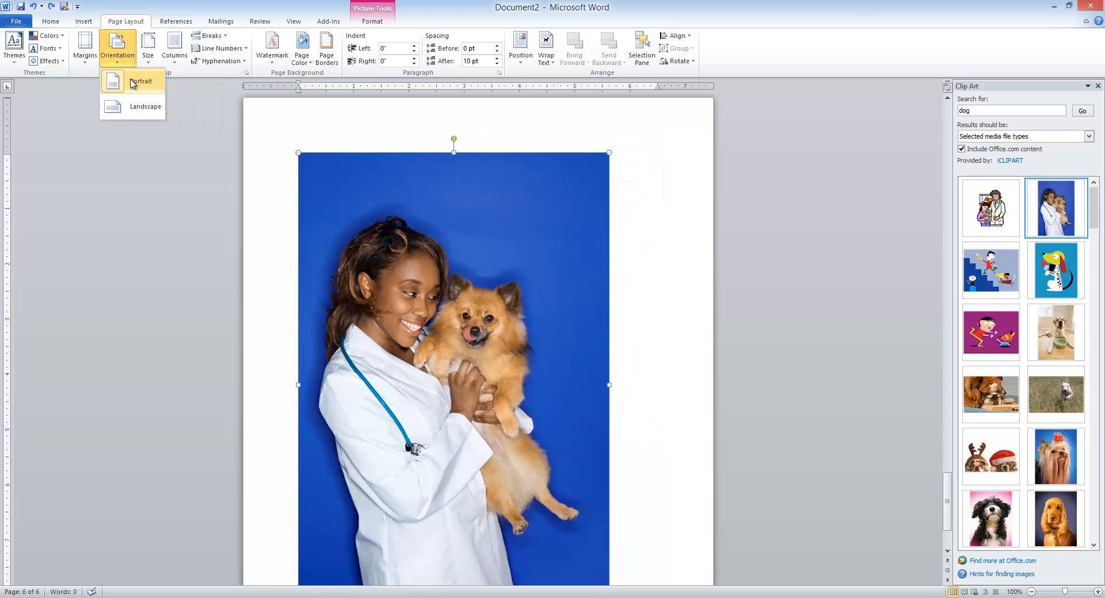
{"action": "left_click", "coordinate": [144, 117]}
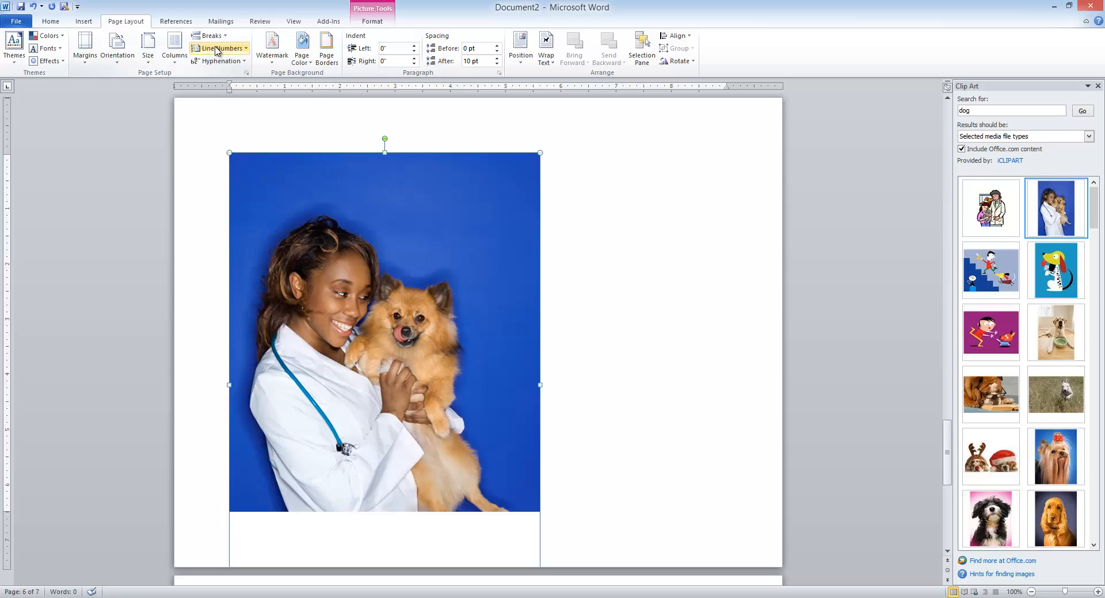
{"action": "key", "text": "ctrl+z"}
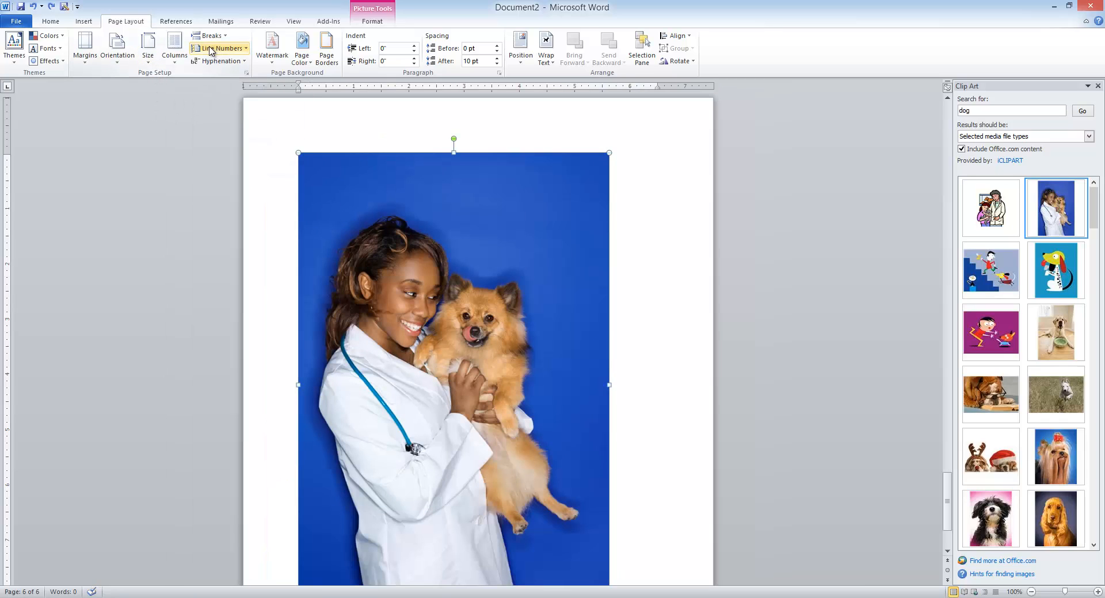
Step: Review the available paper sizes, column layouts, and page and section breaks
{"action": "left_click", "coordinate": [151, 59]}
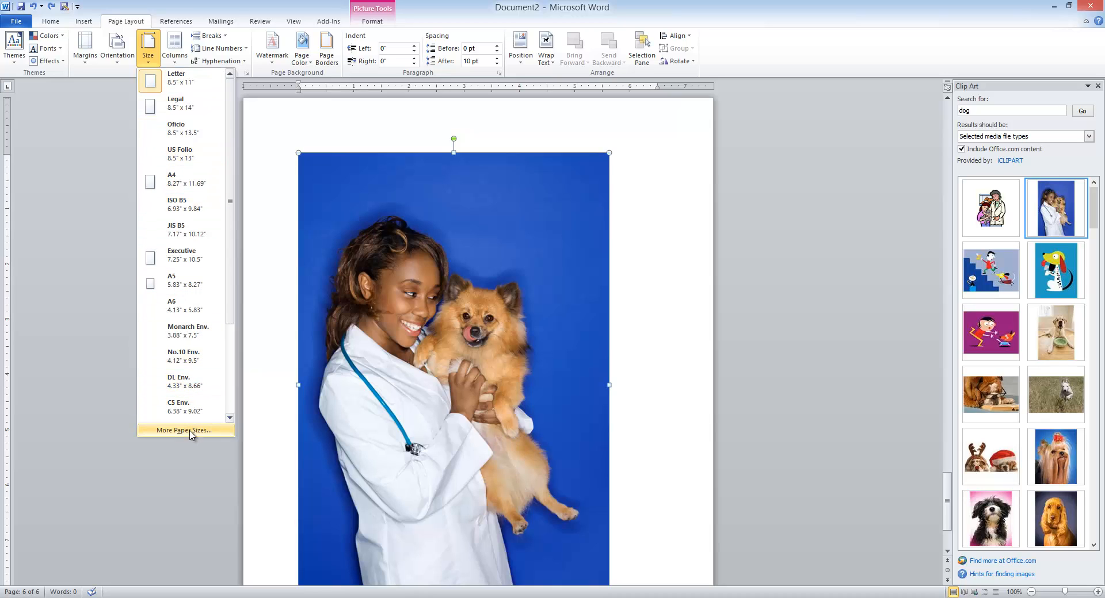
{"action": "left_click", "coordinate": [176, 49]}
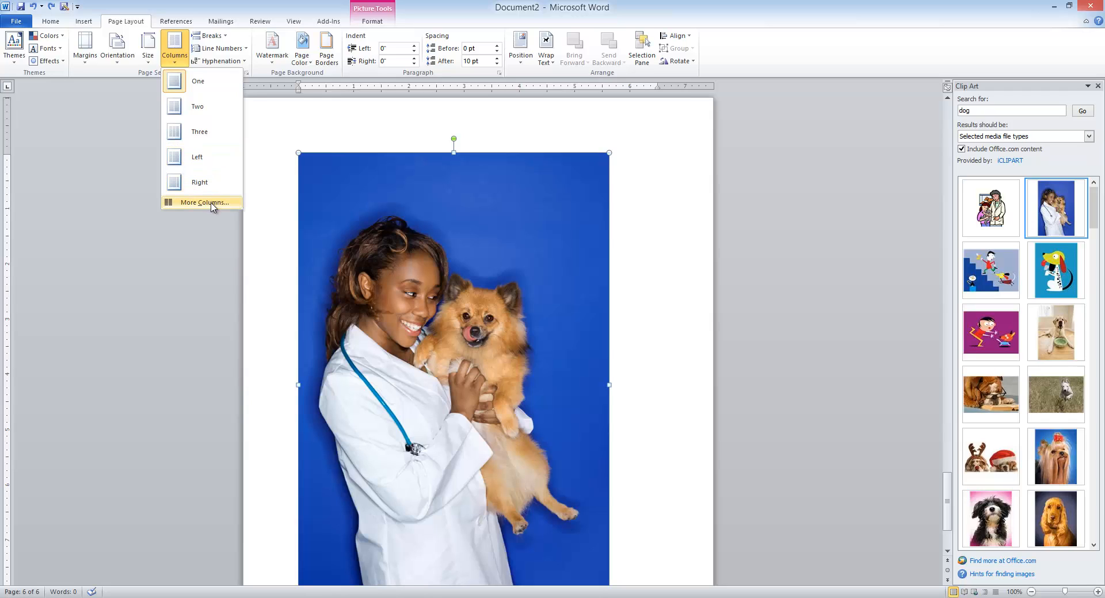
{"action": "left_click", "coordinate": [223, 40]}
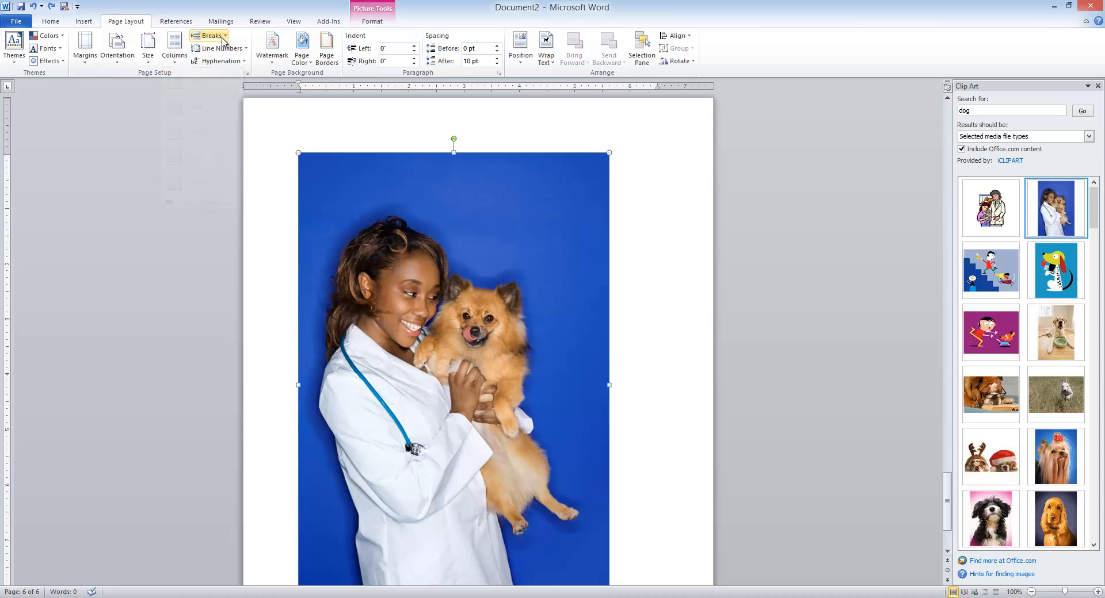
{"action": "left_click", "coordinate": [223, 41]}
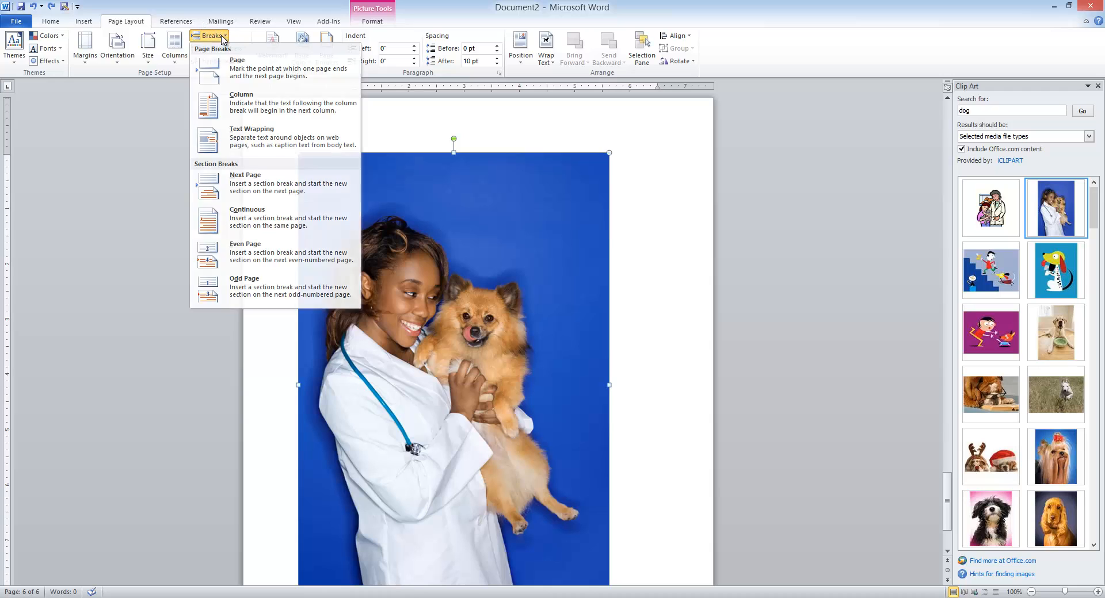
{"action": "left_click", "coordinate": [219, 37]}
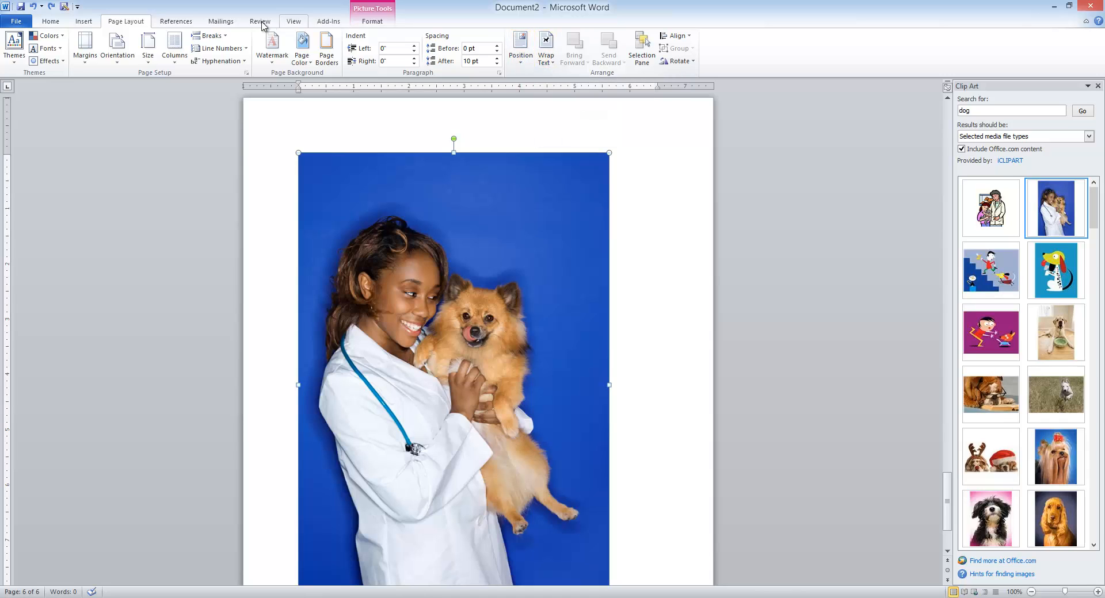
Step: Look over the commands for references, mailings and document review
{"action": "left_click", "coordinate": [188, 26]}
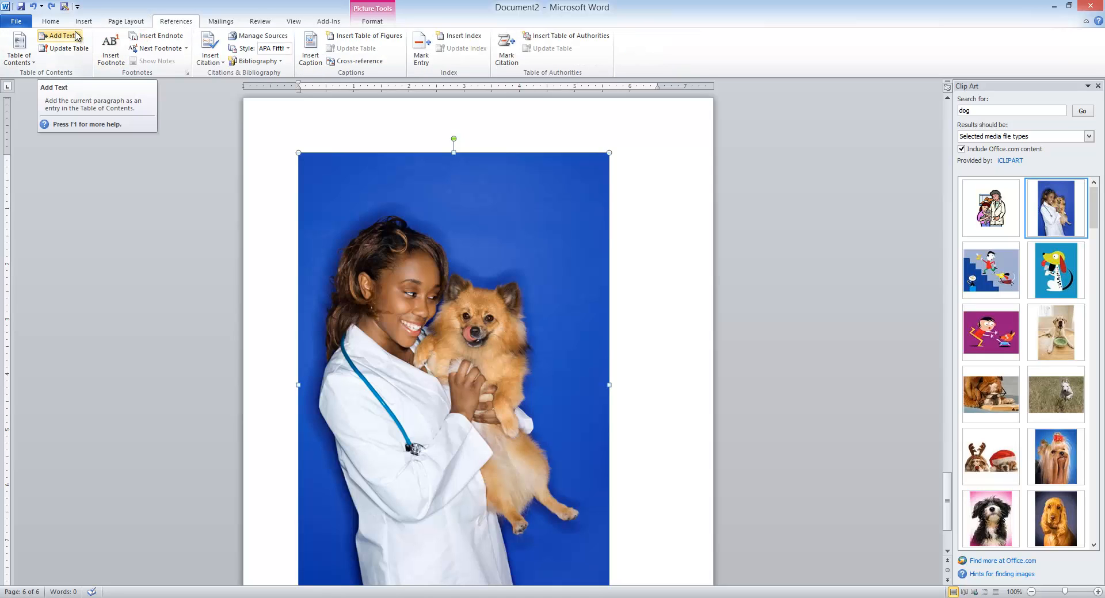
{"action": "left_click", "coordinate": [223, 25]}
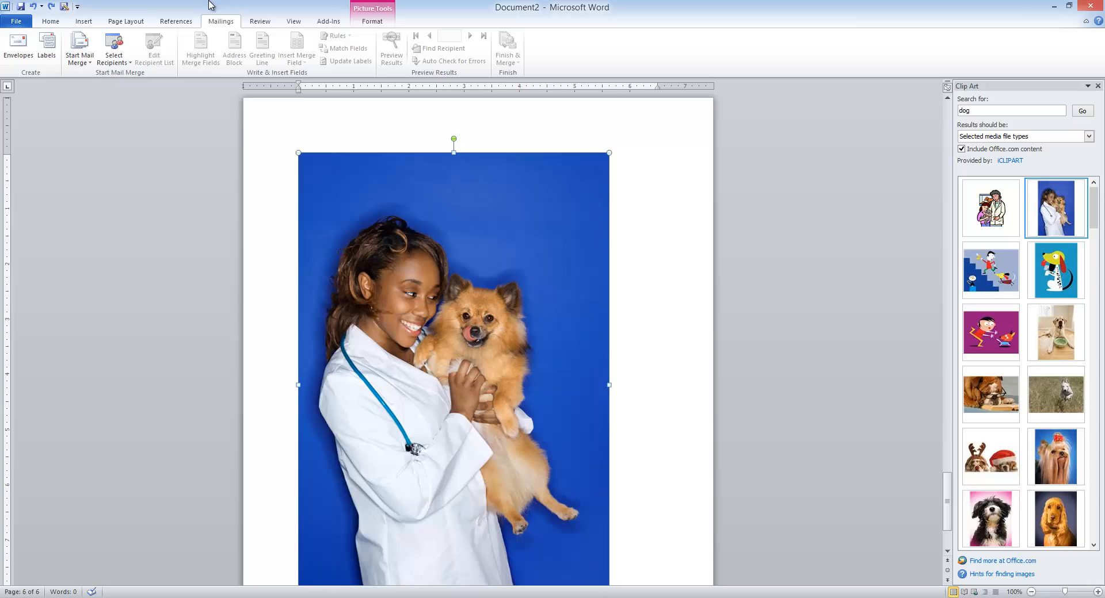
{"action": "left_click", "coordinate": [249, 27]}
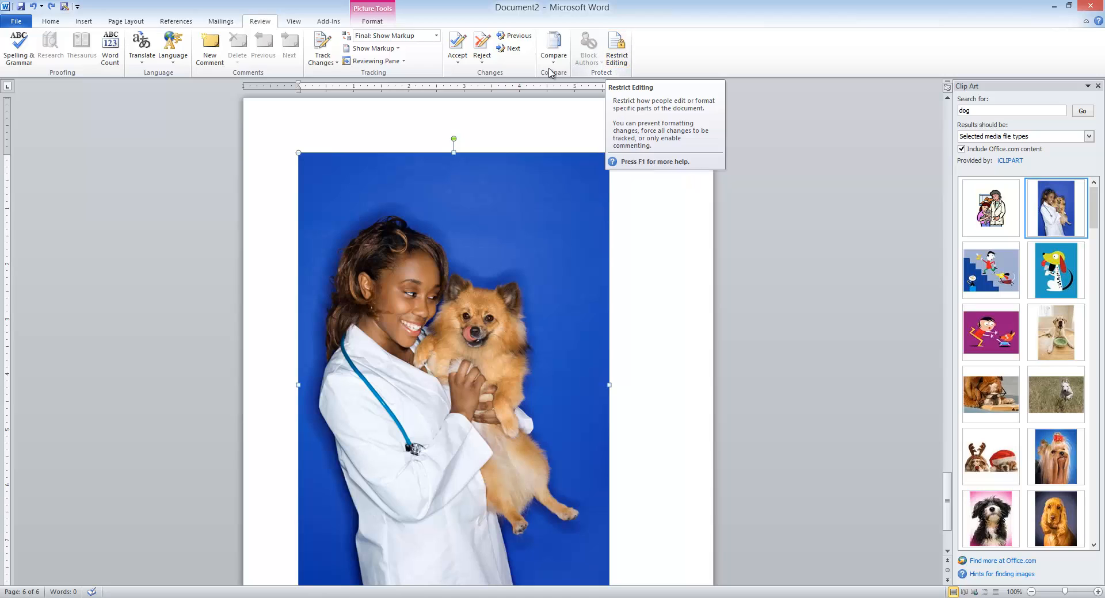
Step: Show the document in Full Screen Reading view and page back from pages 5-6 to pages 1-2
{"action": "left_click", "coordinate": [294, 21]}
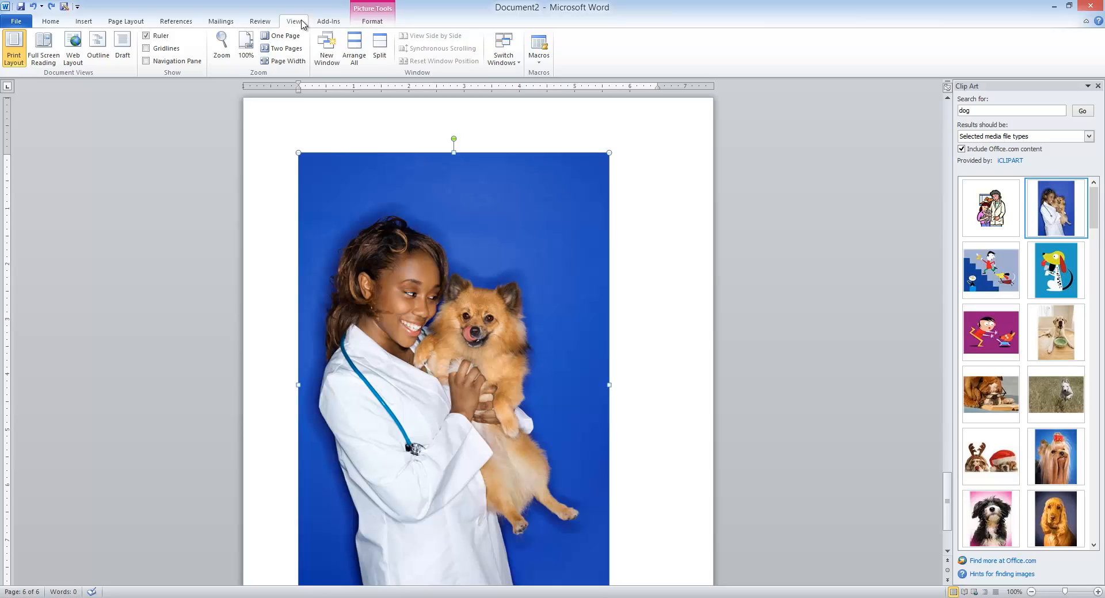
{"action": "left_click", "coordinate": [50, 59]}
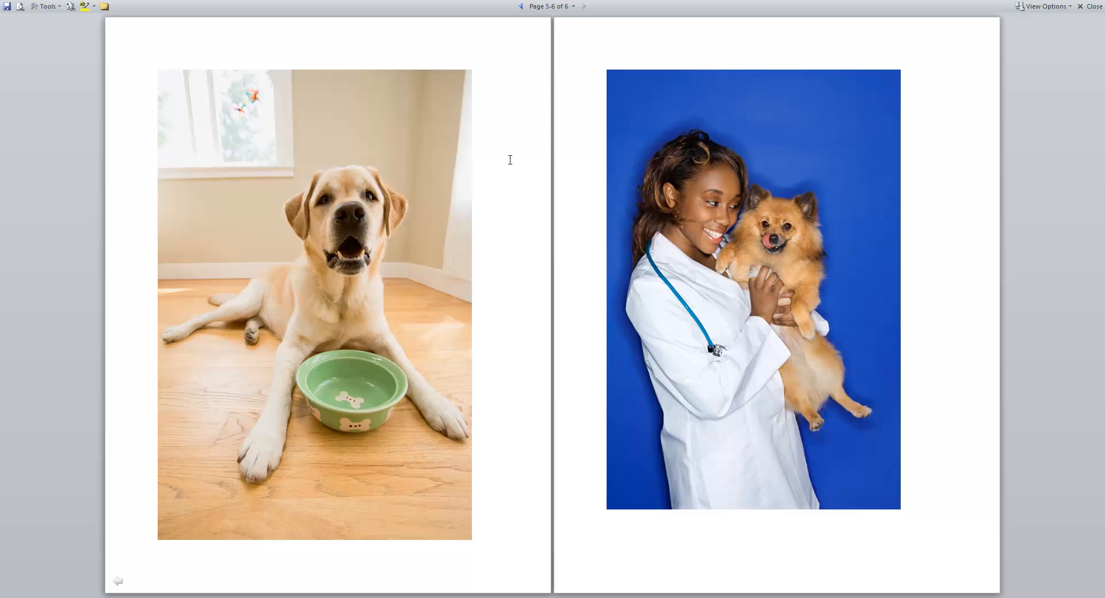
{"action": "left_click", "coordinate": [520, 7]}
{"action": "left_click", "coordinate": [519, 6]}
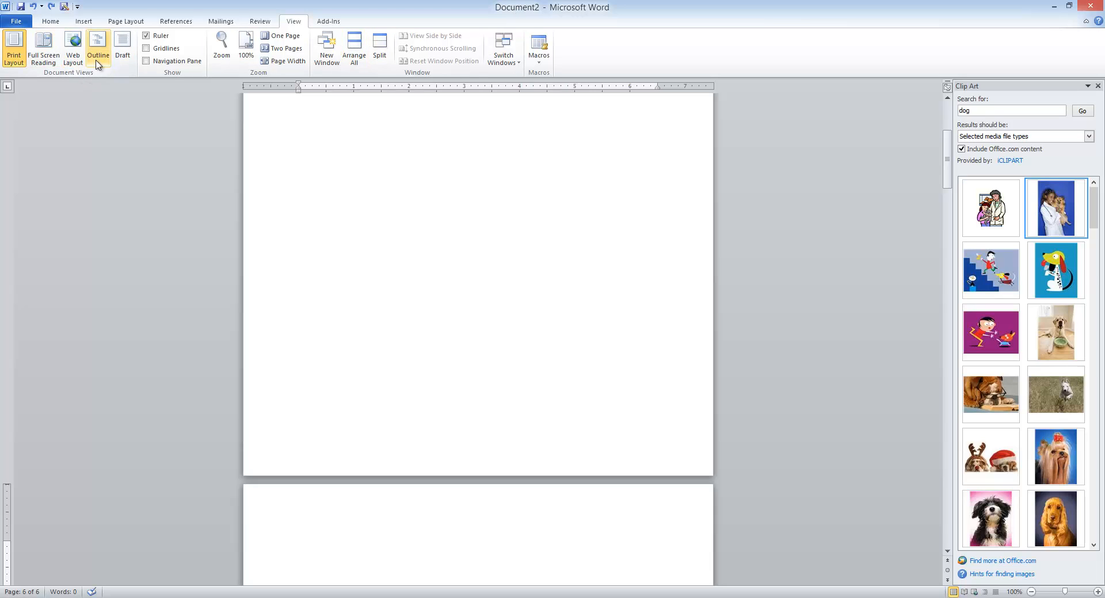
Step: Reopen Full Screen Reading view, examine its viewing options and return to Print Layout
{"action": "left_click", "coordinate": [44, 49]}
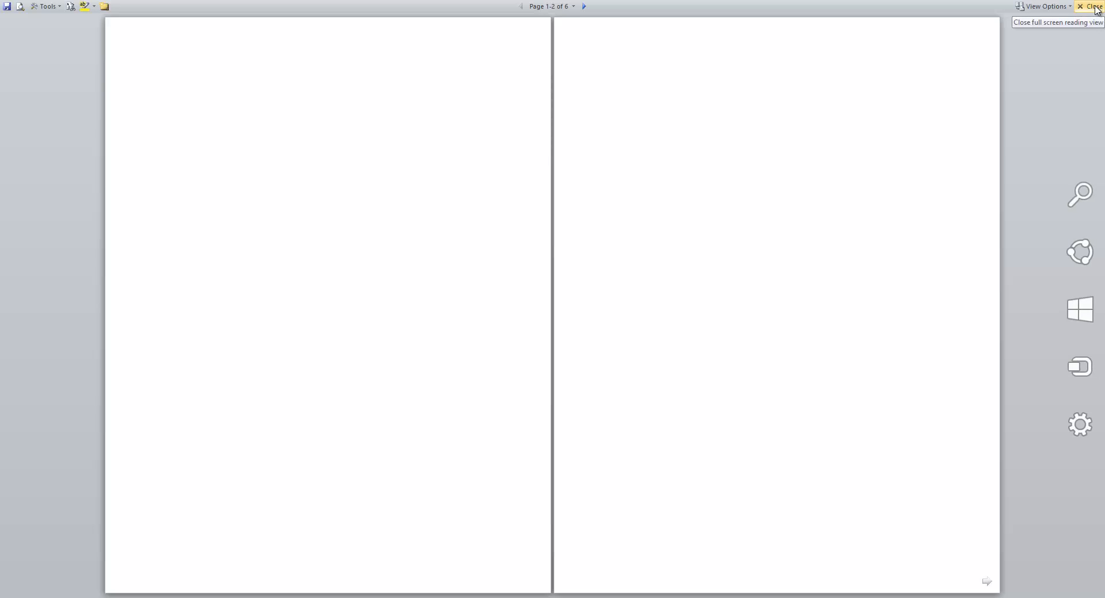
{"action": "left_click", "coordinate": [1064, 8]}
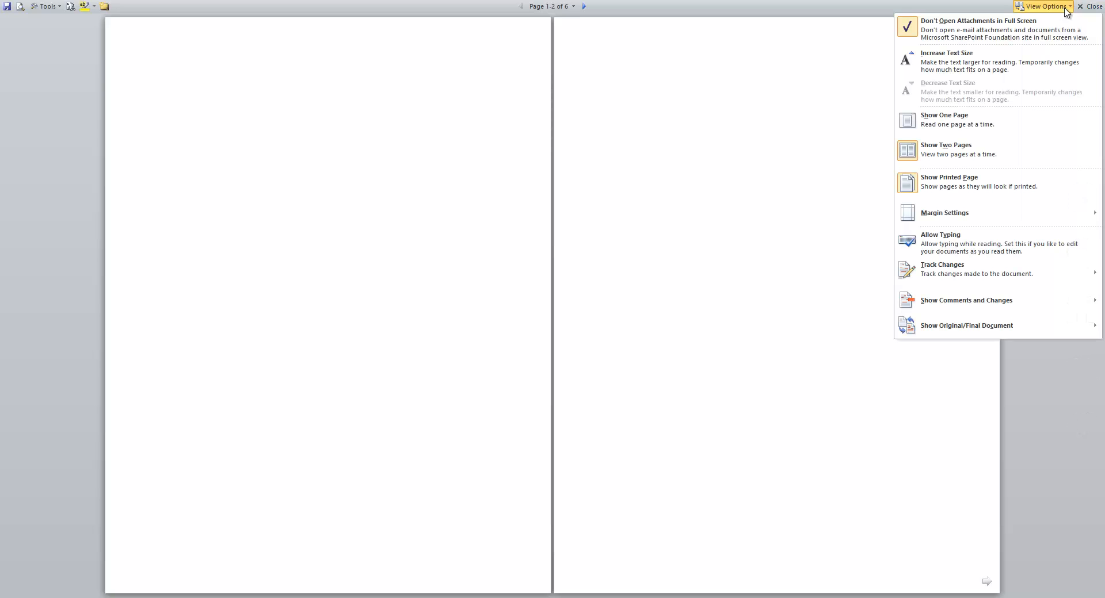
{"action": "left_click", "coordinate": [1091, 7]}
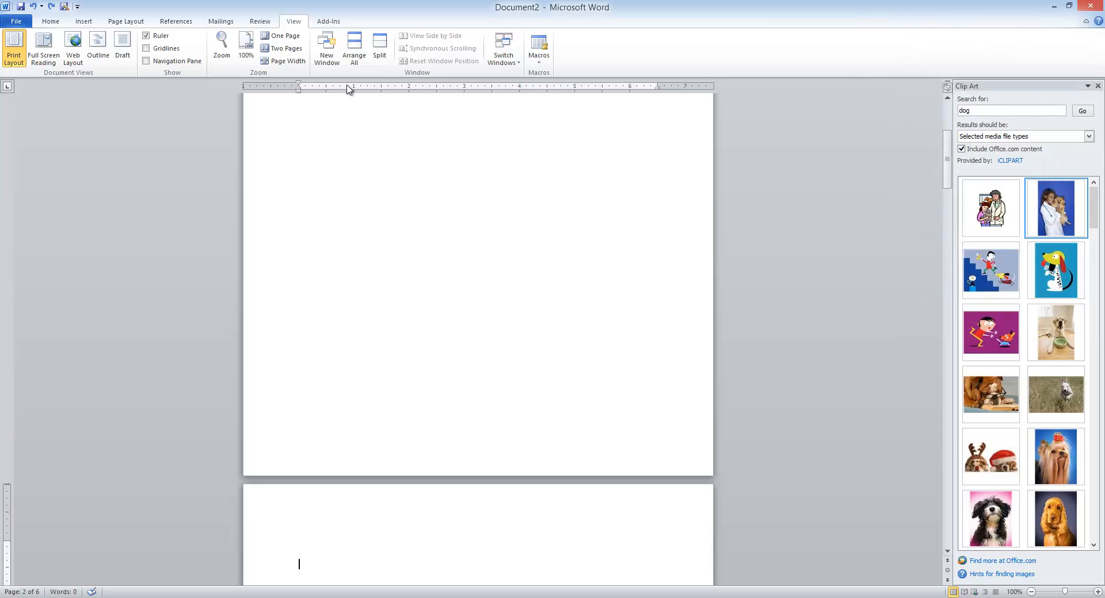
Step: Switch the document to Web Layout and look through the inserted dog pictures
{"action": "left_click", "coordinate": [73, 50]}
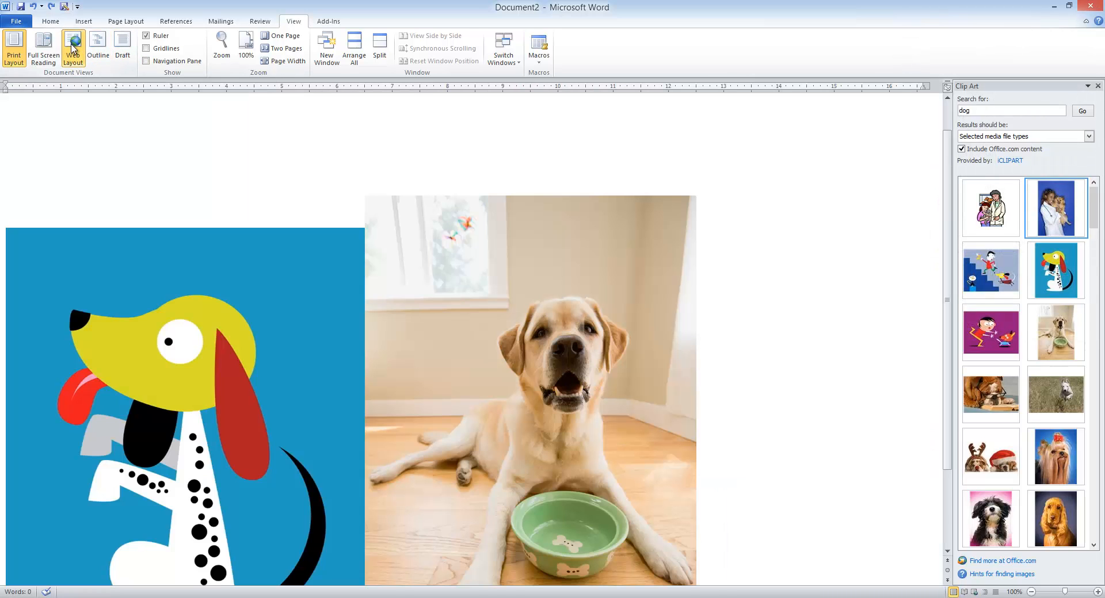
{"action": "scroll", "coordinate": [316, 345], "scroll_direction": "down", "scroll_amount": 12}
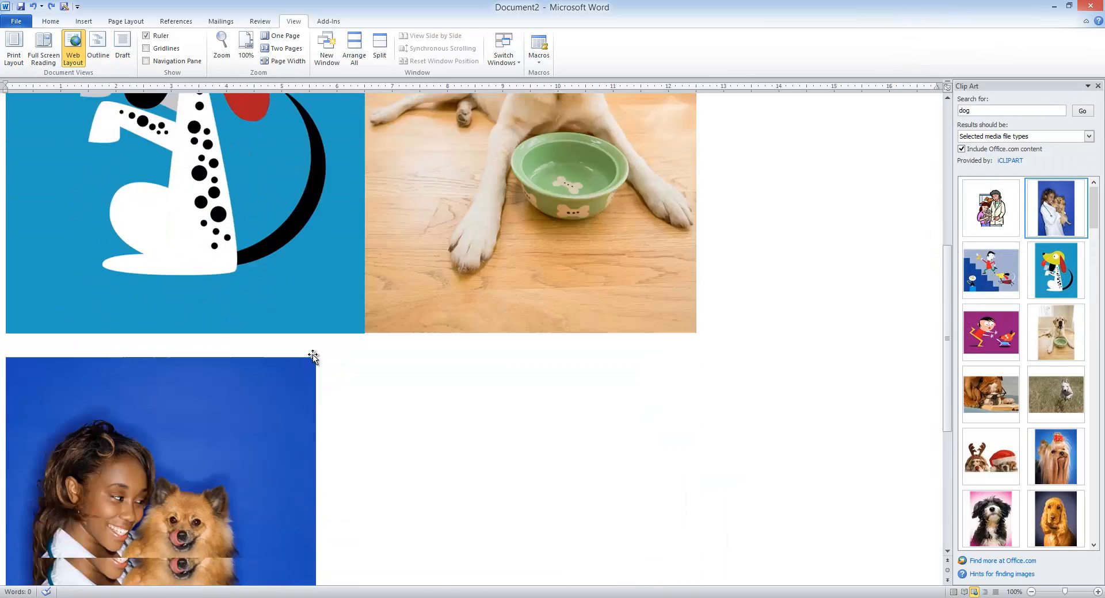
Step: Compare how the cartoon dog, the Labrador and the woman-with-dog pictures are arranged in Web Layout
{"action": "scroll", "coordinate": [280, 346], "scroll_direction": "down", "scroll_amount": 3}
{"action": "scroll", "coordinate": [280, 346], "scroll_direction": "up", "scroll_amount": 14}
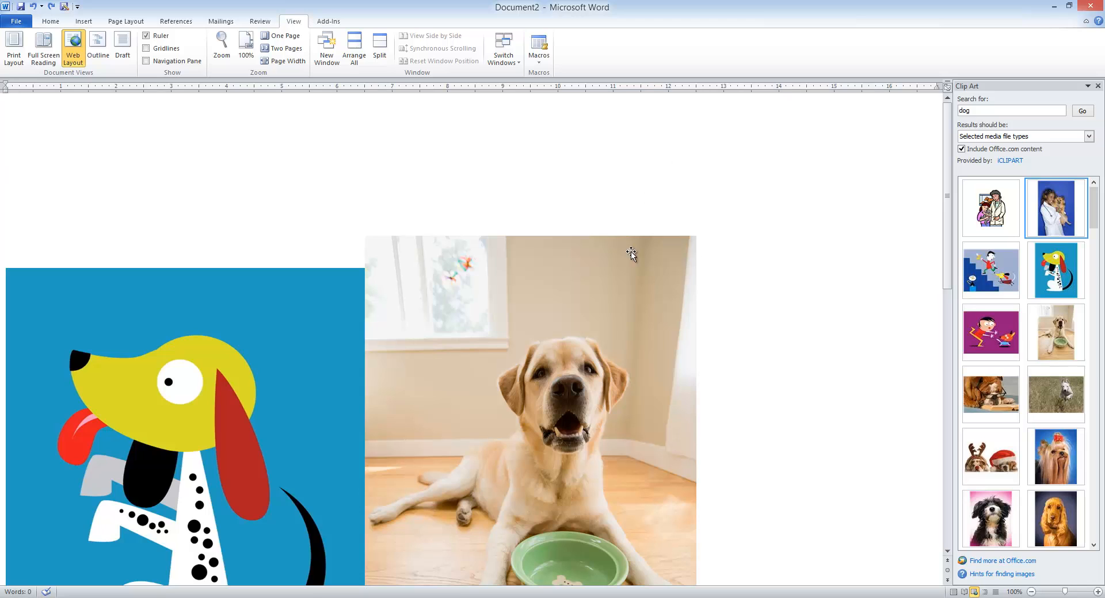
{"action": "scroll", "coordinate": [568, 321], "scroll_direction": "down", "scroll_amount": 5}
{"action": "scroll", "coordinate": [569, 321], "scroll_direction": "down", "scroll_amount": 4}
{"action": "scroll", "coordinate": [414, 429], "scroll_direction": "up", "scroll_amount": 9}
Step: Preview the document in Outline view and in Draft view, returning to Print Layout
{"action": "left_click", "coordinate": [108, 53]}
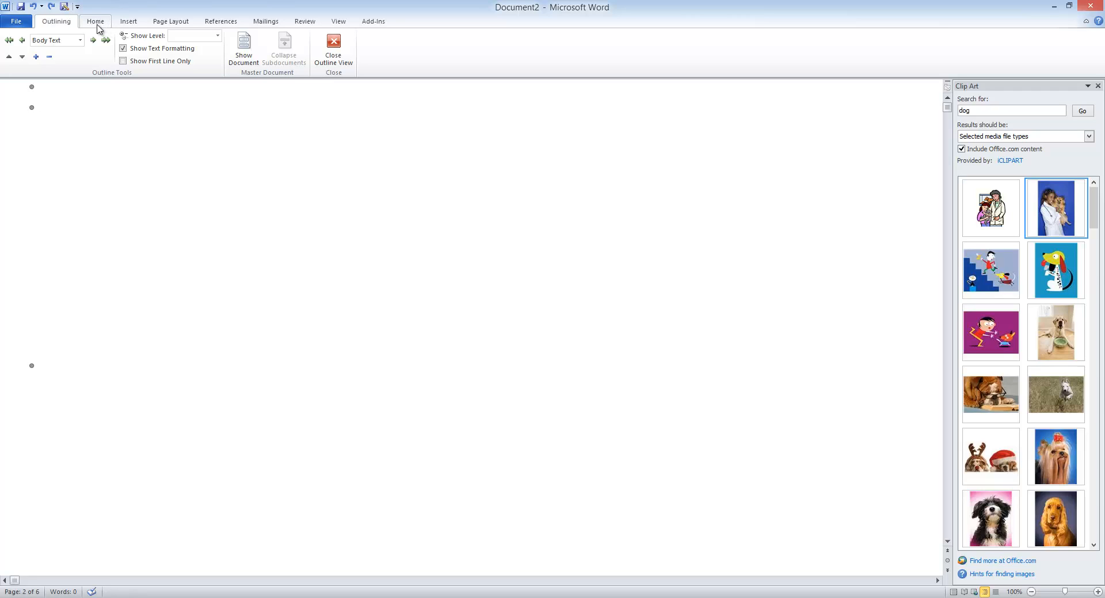
{"action": "left_click", "coordinate": [333, 46]}
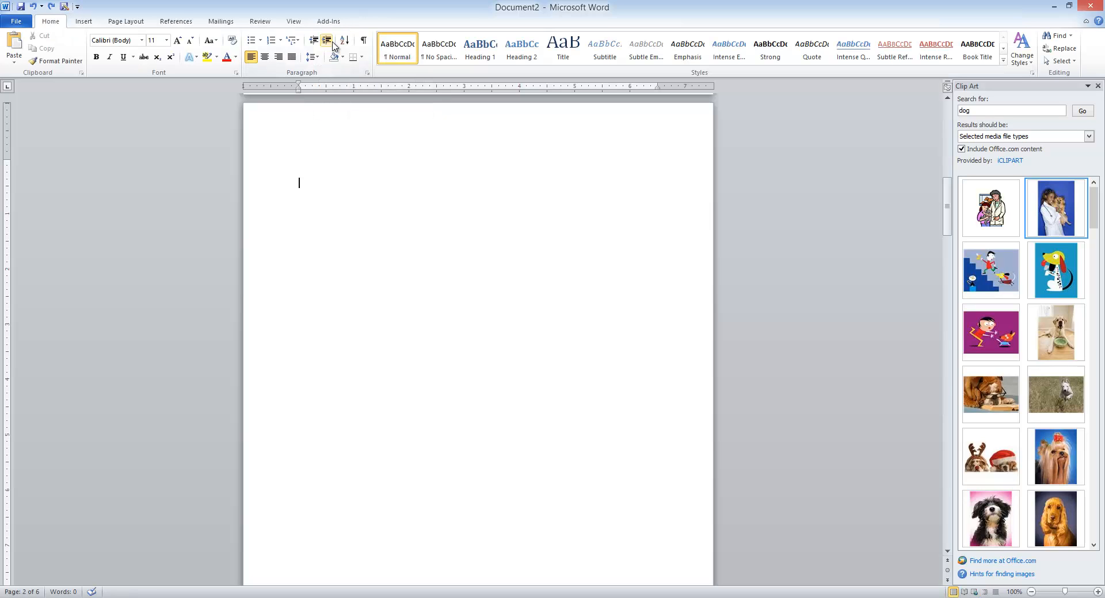
{"action": "left_click", "coordinate": [293, 21]}
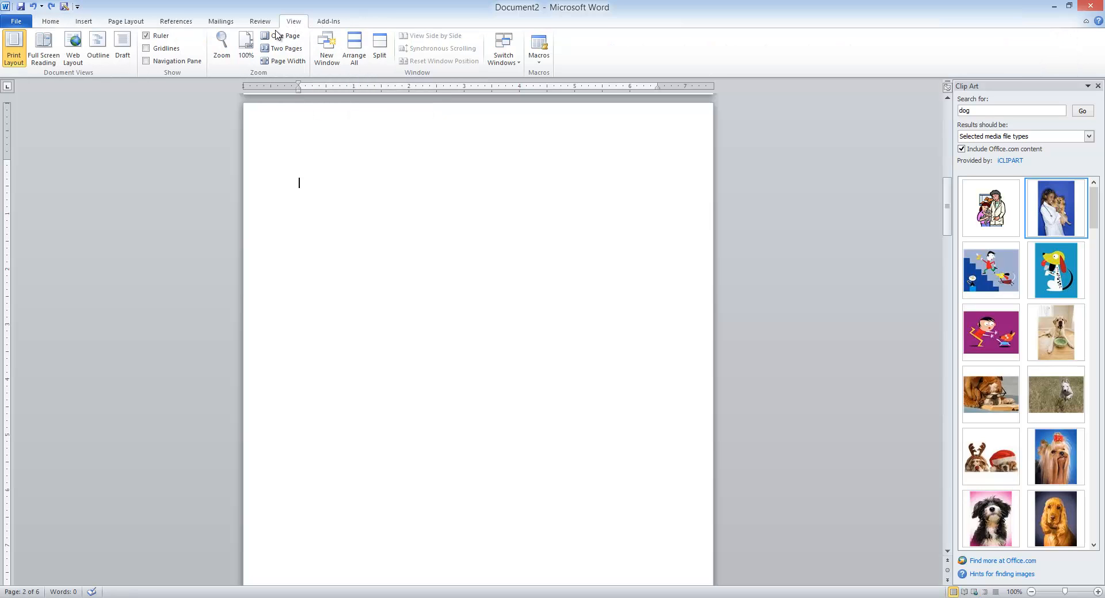
{"action": "left_click", "coordinate": [127, 52]}
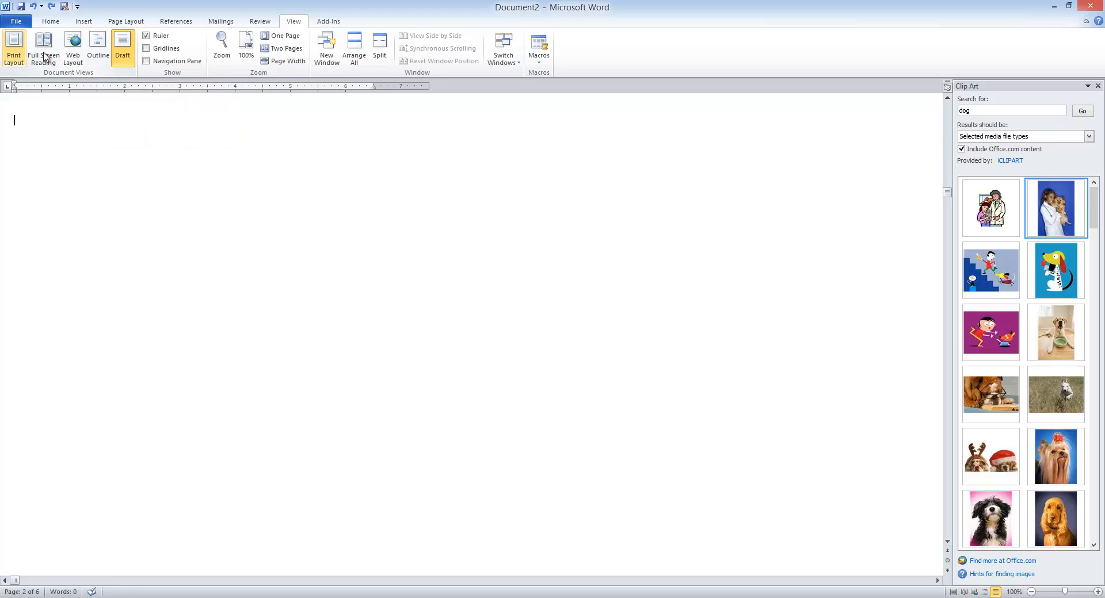
{"action": "left_click", "coordinate": [13, 64]}
Step: Check the available add-in commands, return to the Home commands and browse down to the cartoon dog picture on page 3
{"action": "left_click", "coordinate": [330, 24]}
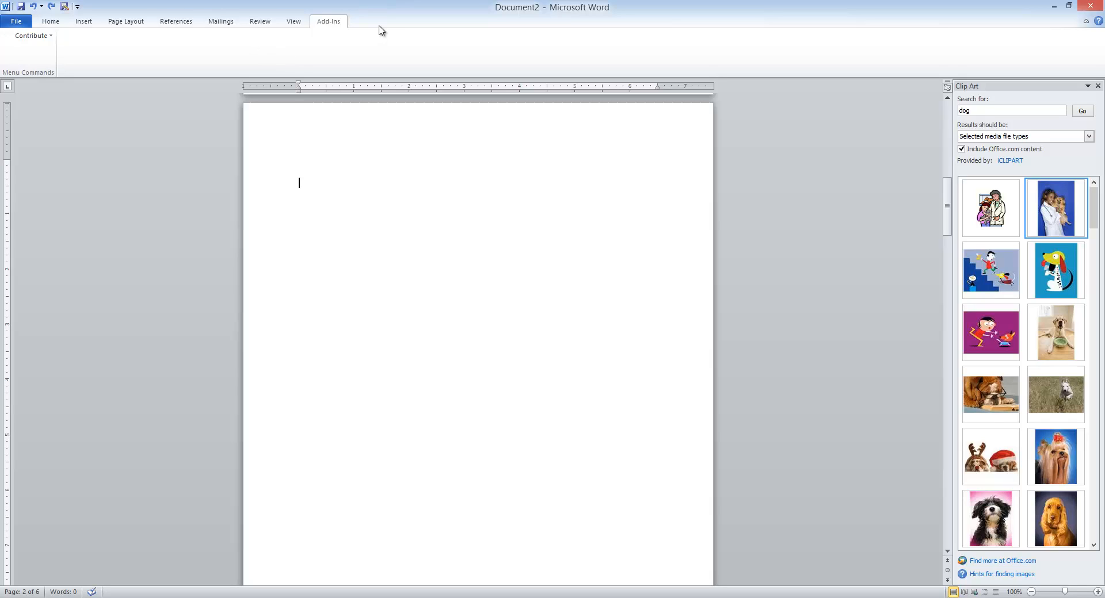
{"action": "left_click", "coordinate": [47, 23]}
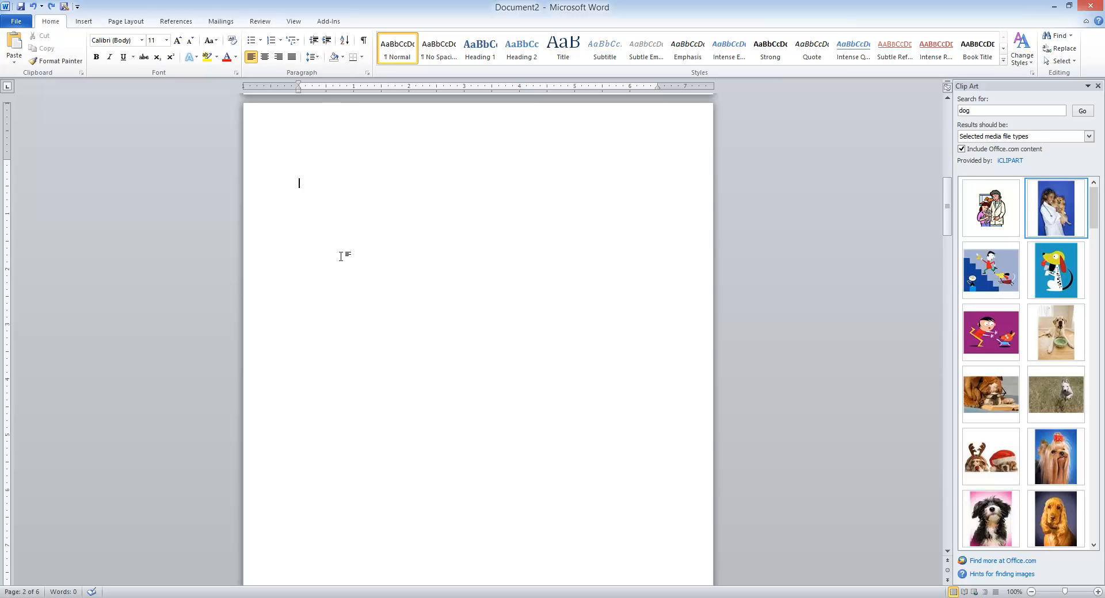
{"action": "scroll", "coordinate": [344, 271], "scroll_direction": "down", "scroll_amount": 5}
{"action": "scroll", "coordinate": [343, 282], "scroll_direction": "down", "scroll_amount": 10}
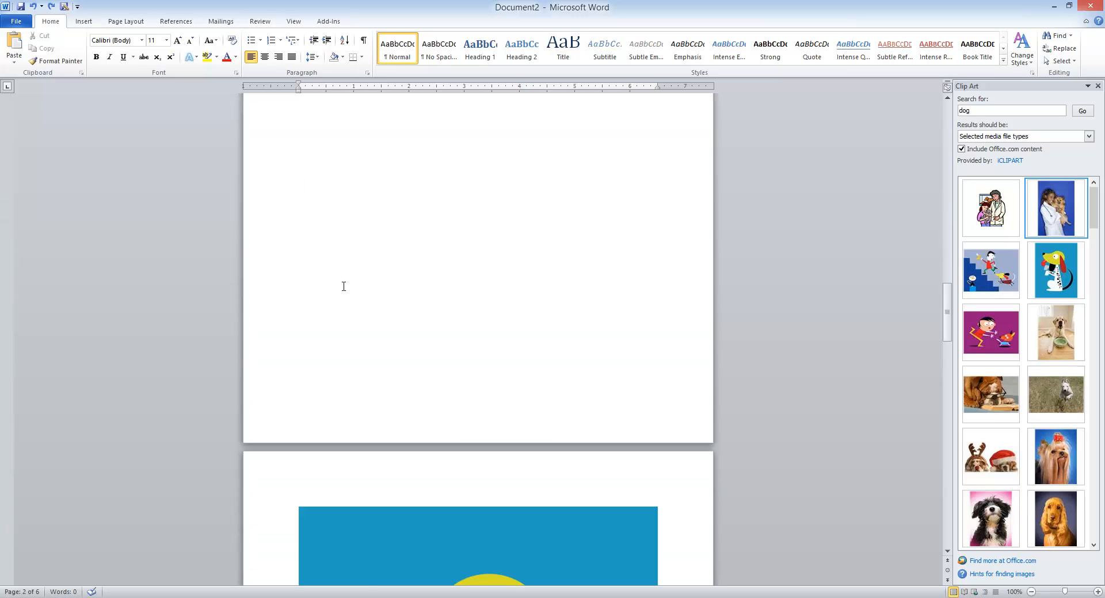
{"action": "left_click", "coordinate": [700, 597]}
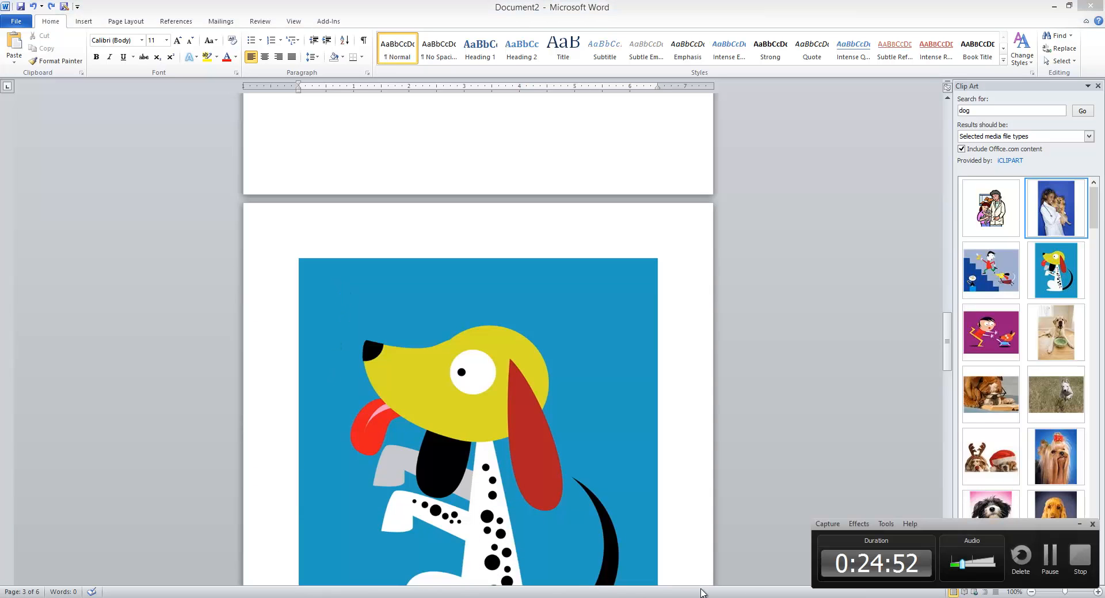